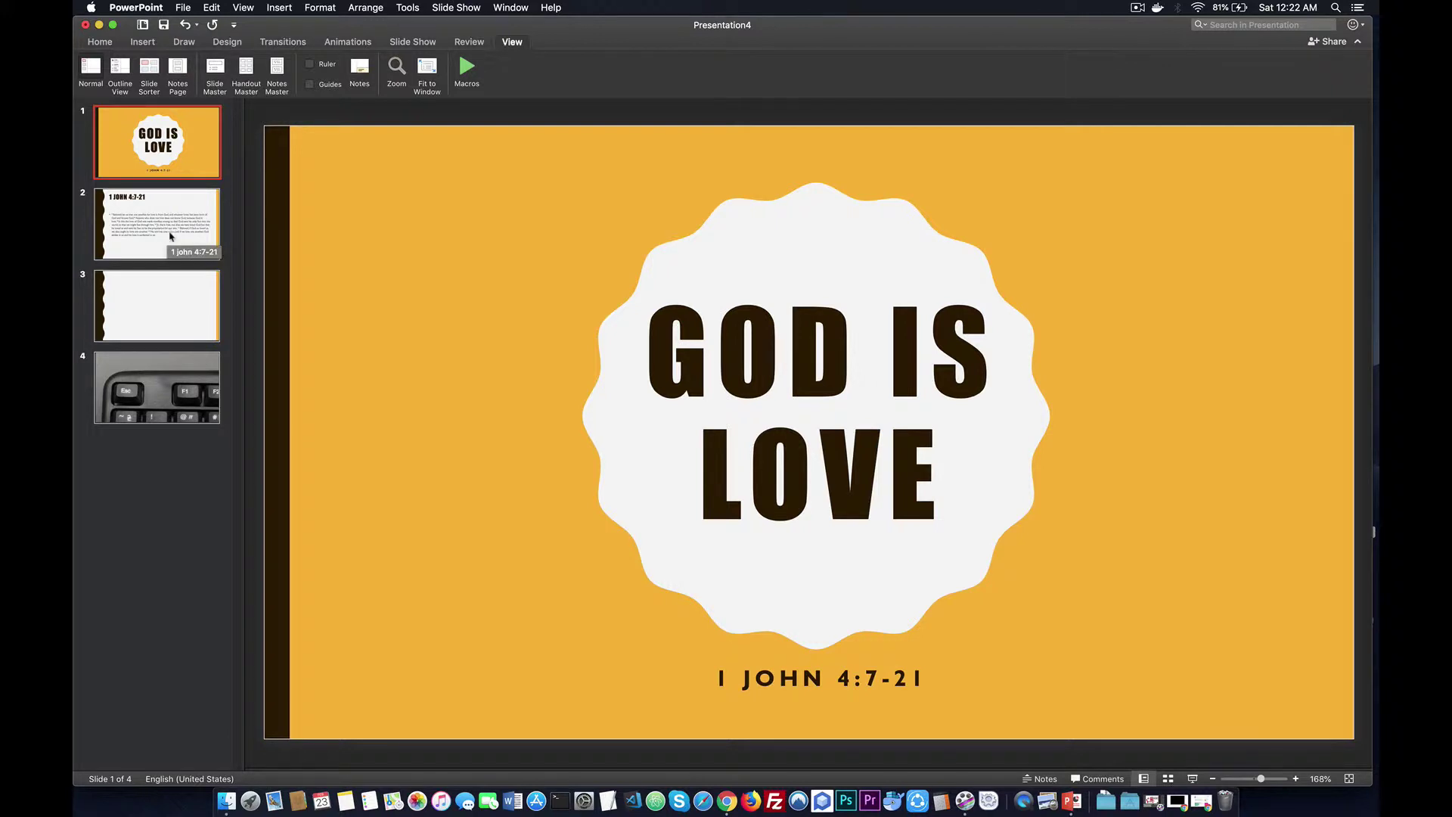
Show the blank title-and-content slide 3 in the editor
left_click(174, 292)
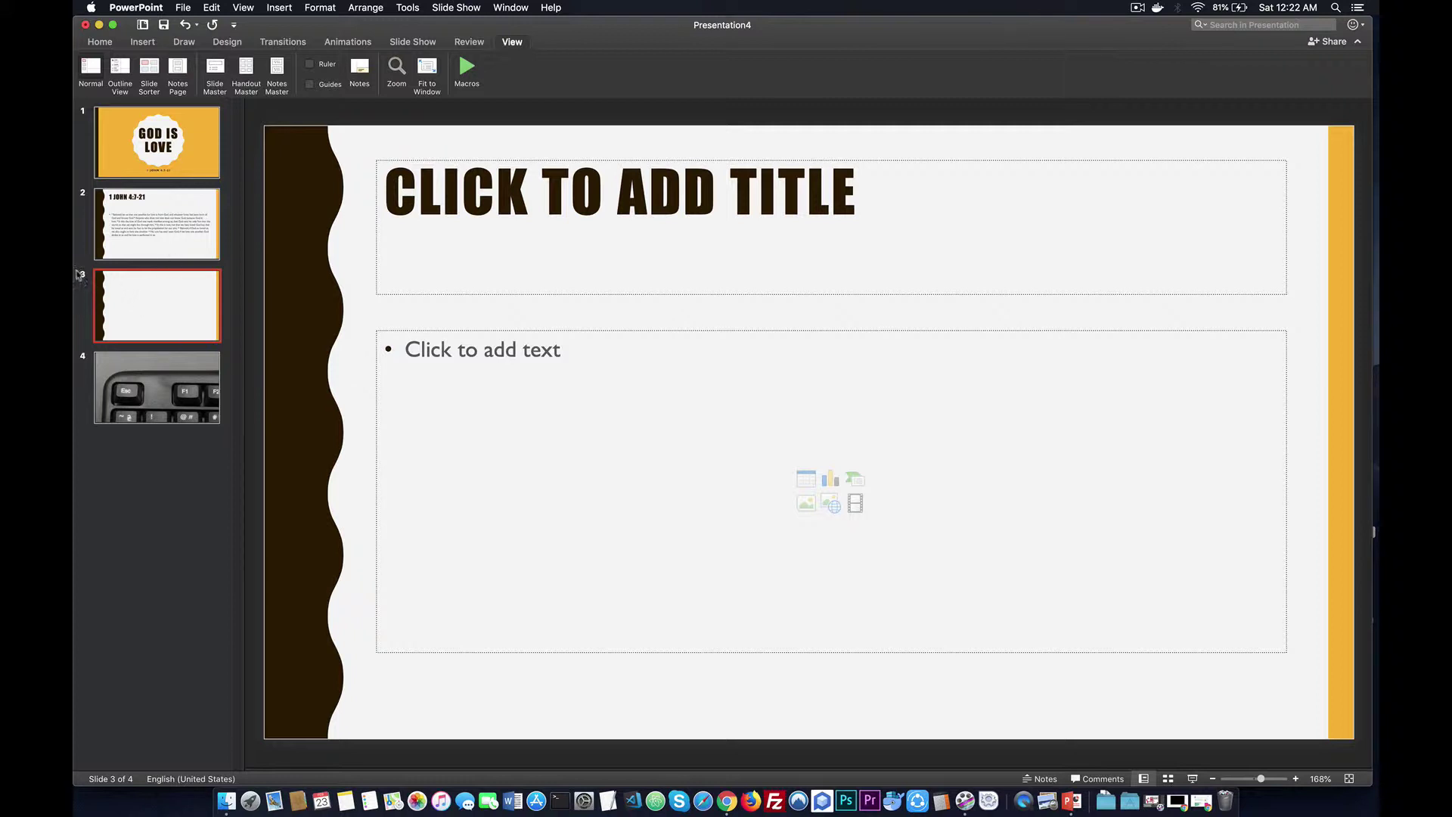
Delete the empty slide 3 so the keyboard photo becomes slide 3
right_click(146, 297)
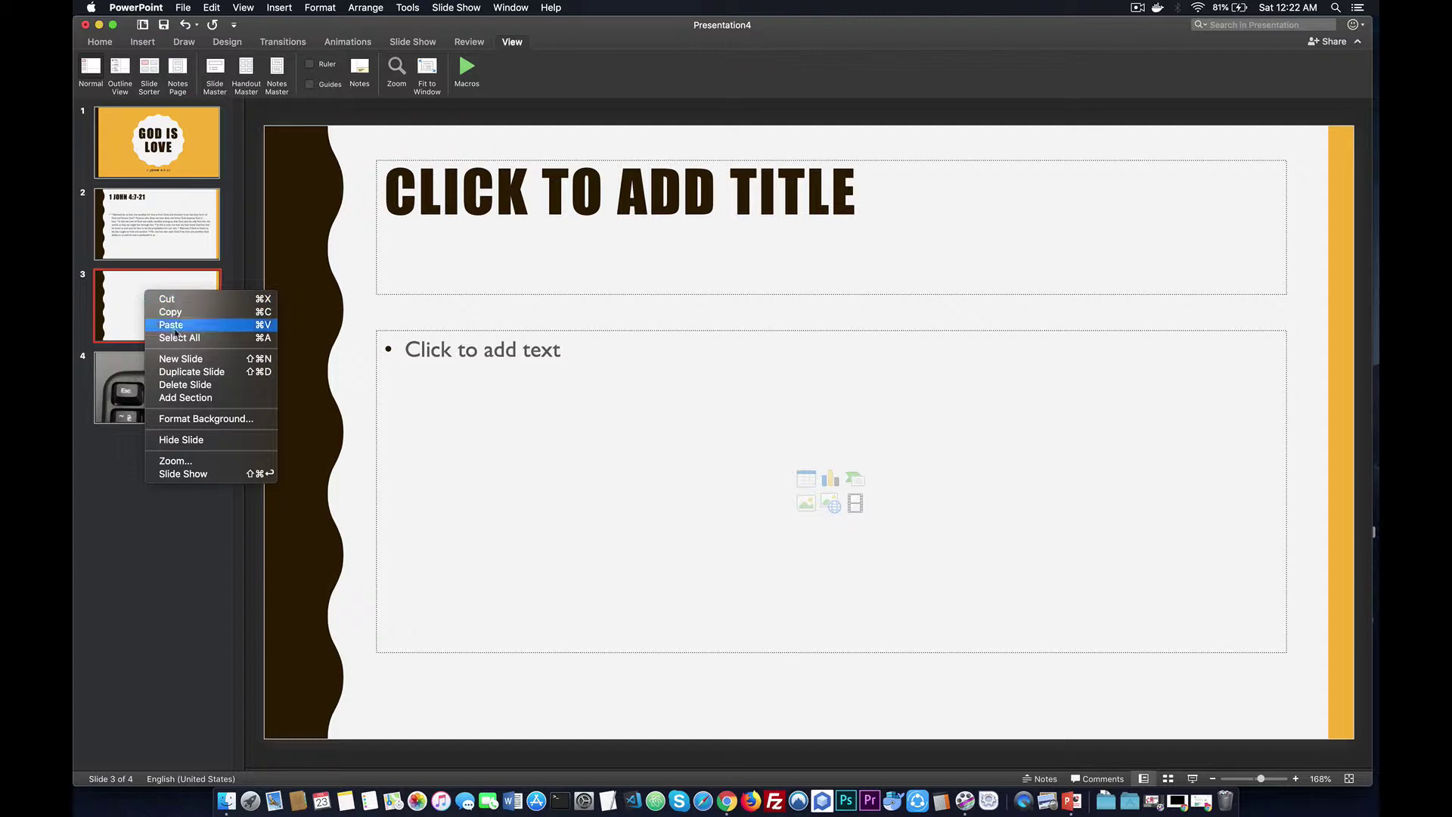
left_click(183, 386)
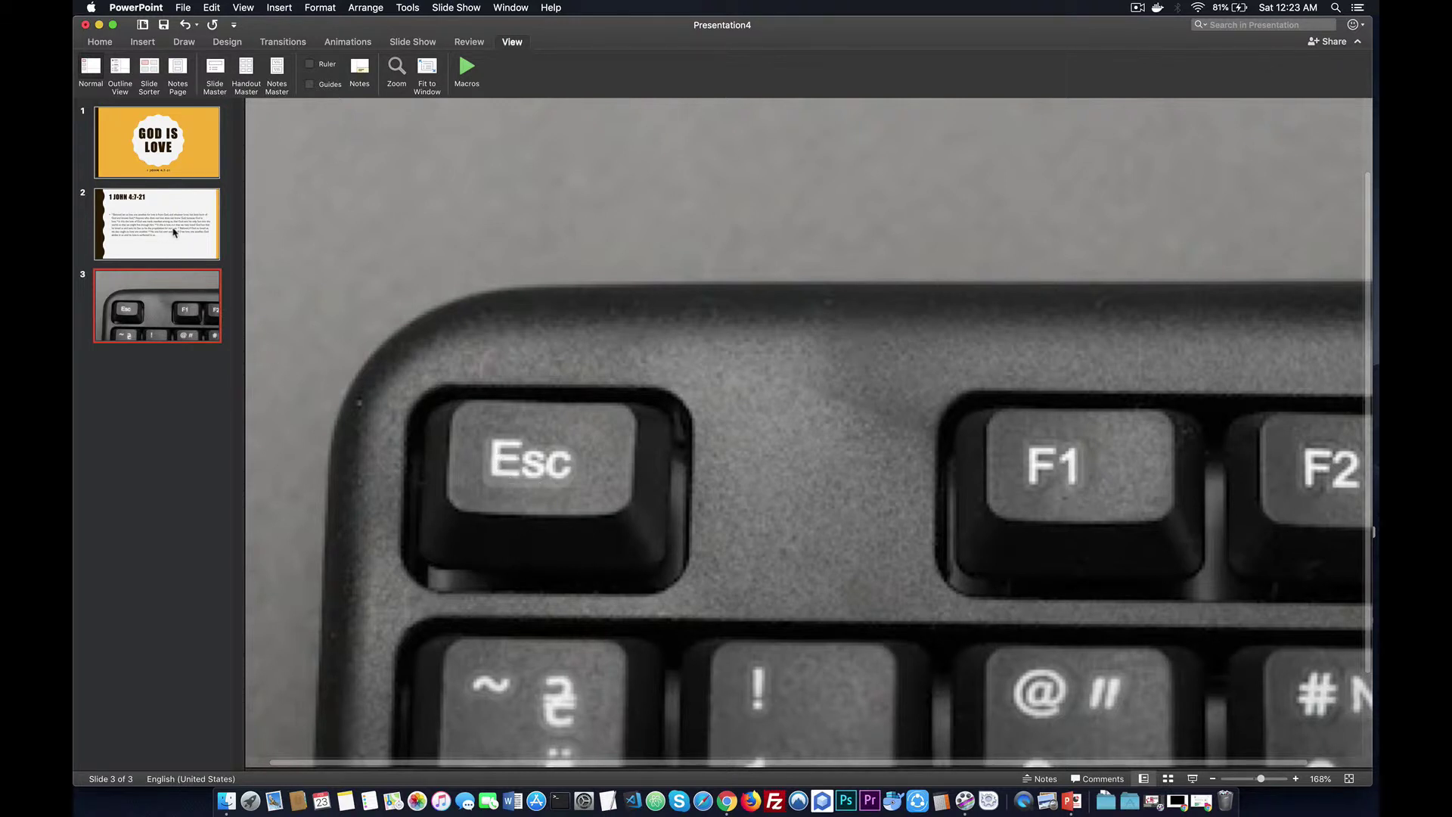
Add a new title-and-content slide after the keyboard photo slide
left_click(181, 135)
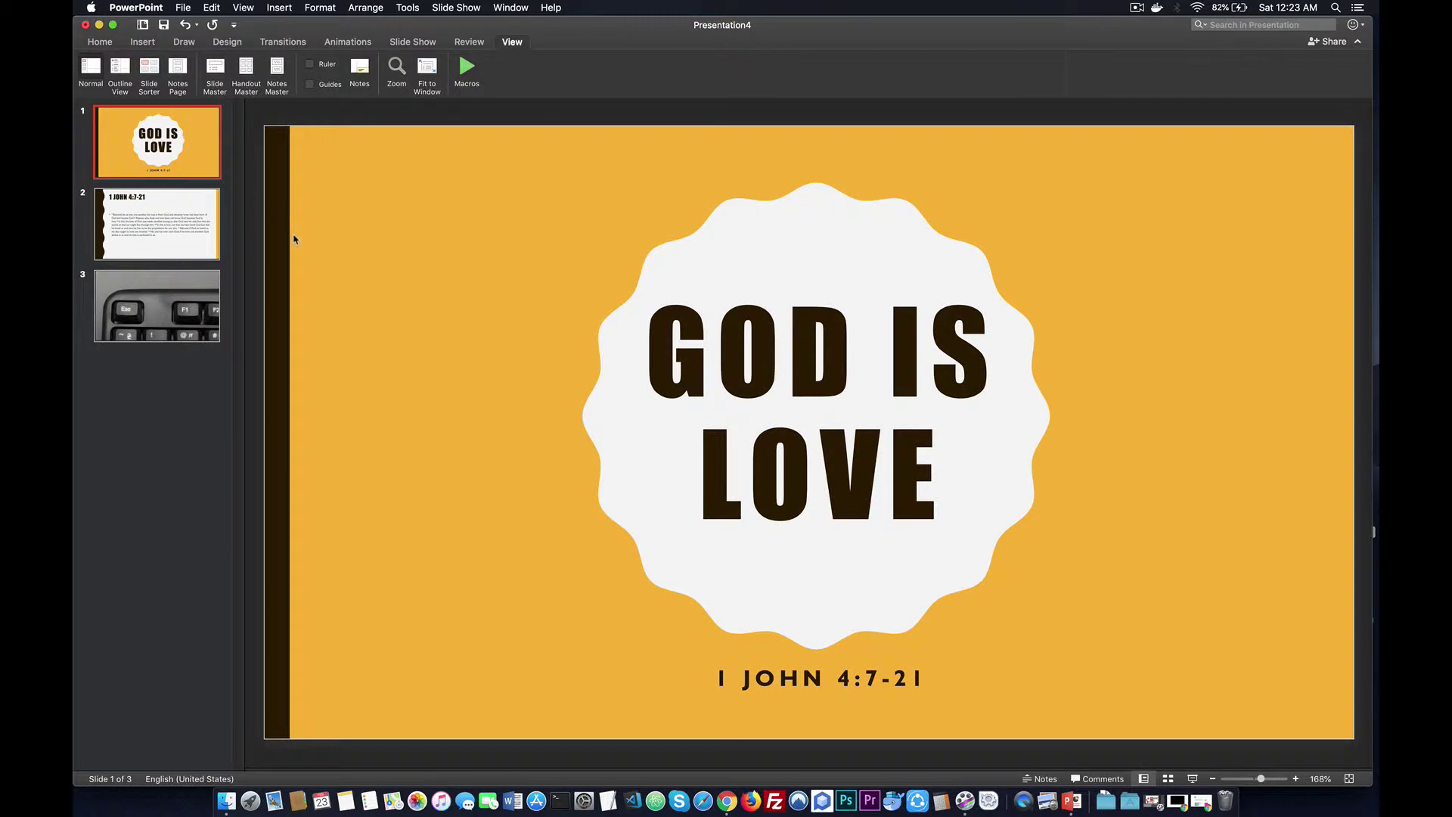
left_click(105, 42)
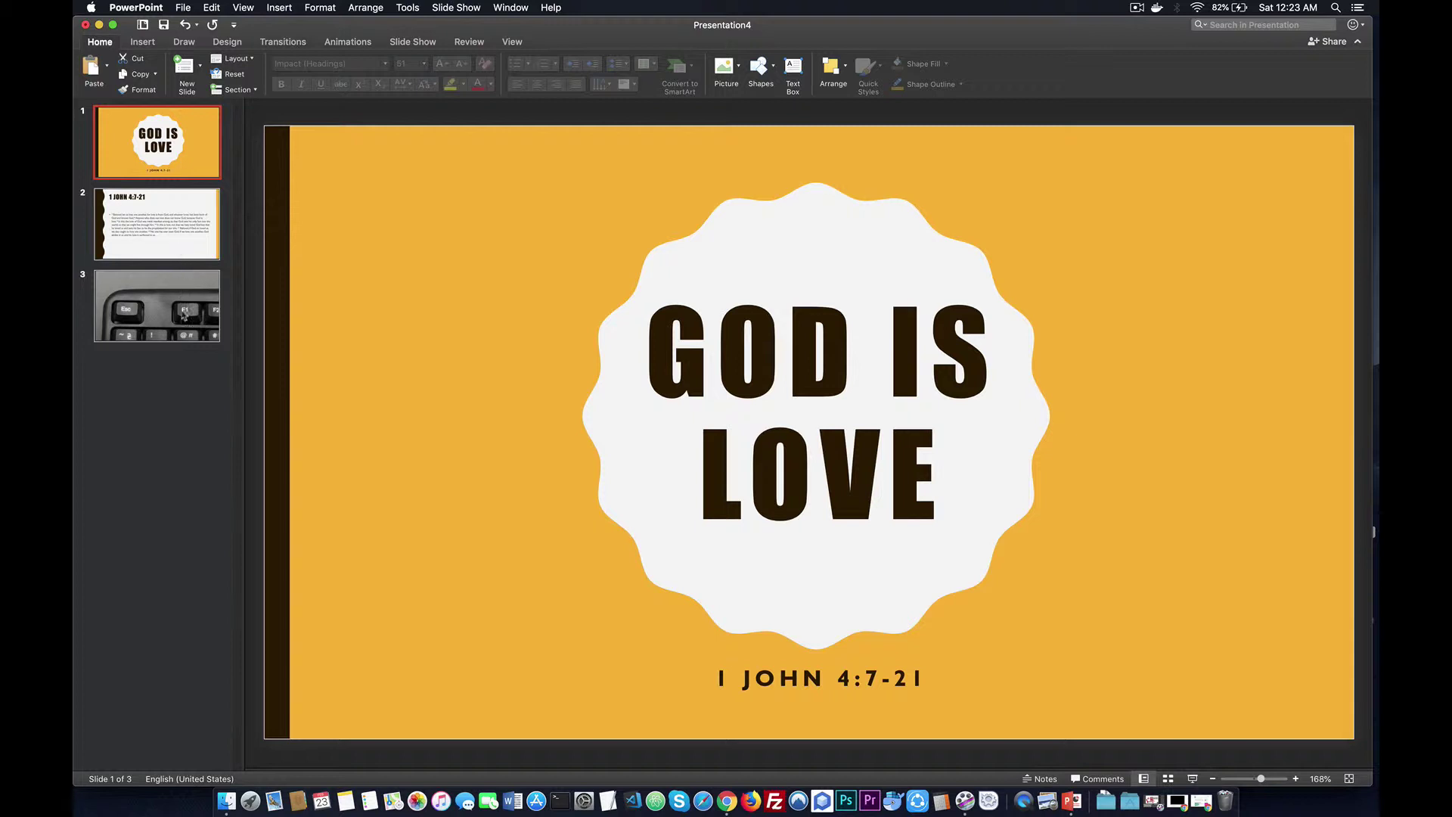
left_click(183, 314)
right_click(143, 378)
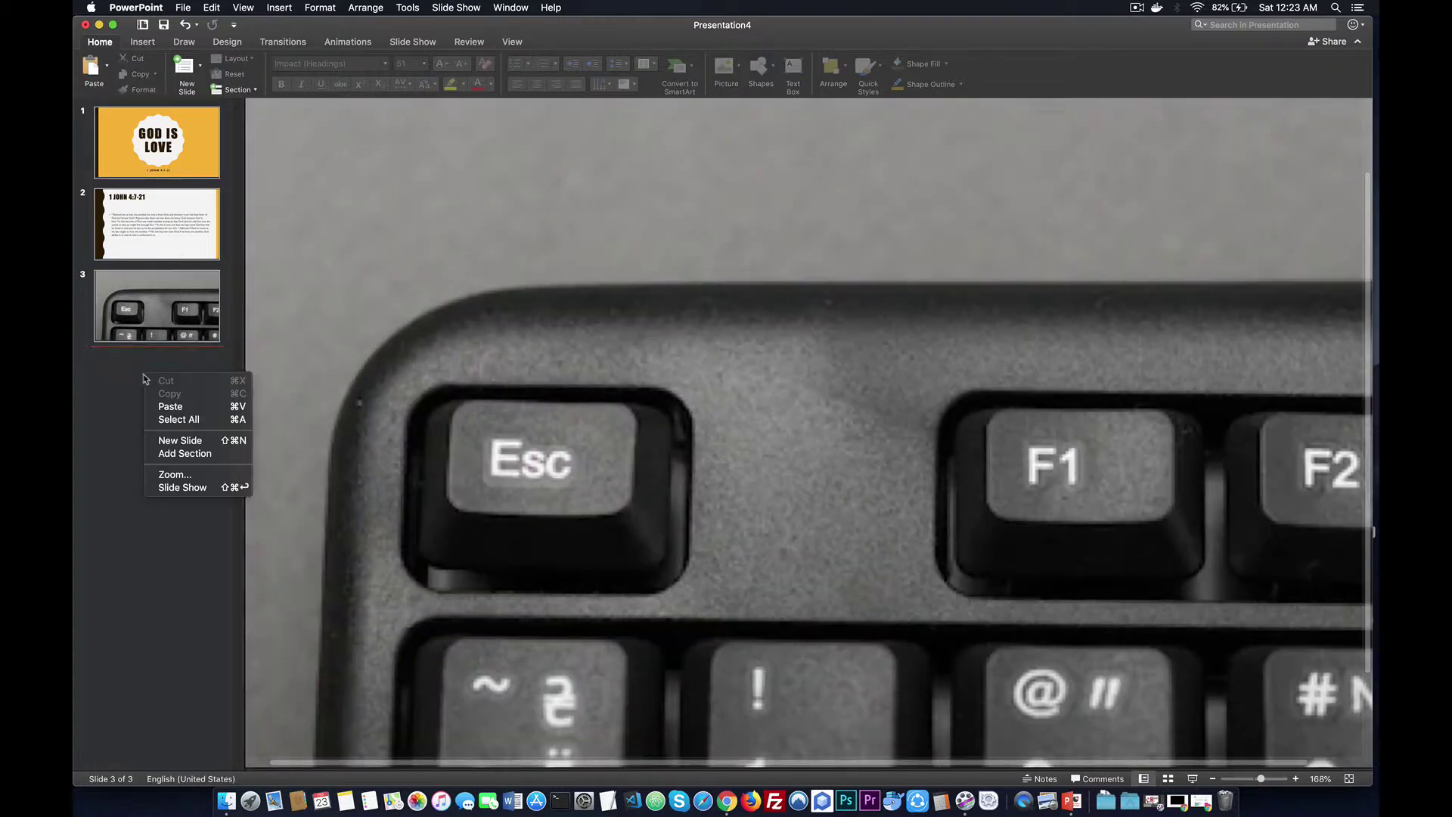
left_click(170, 440)
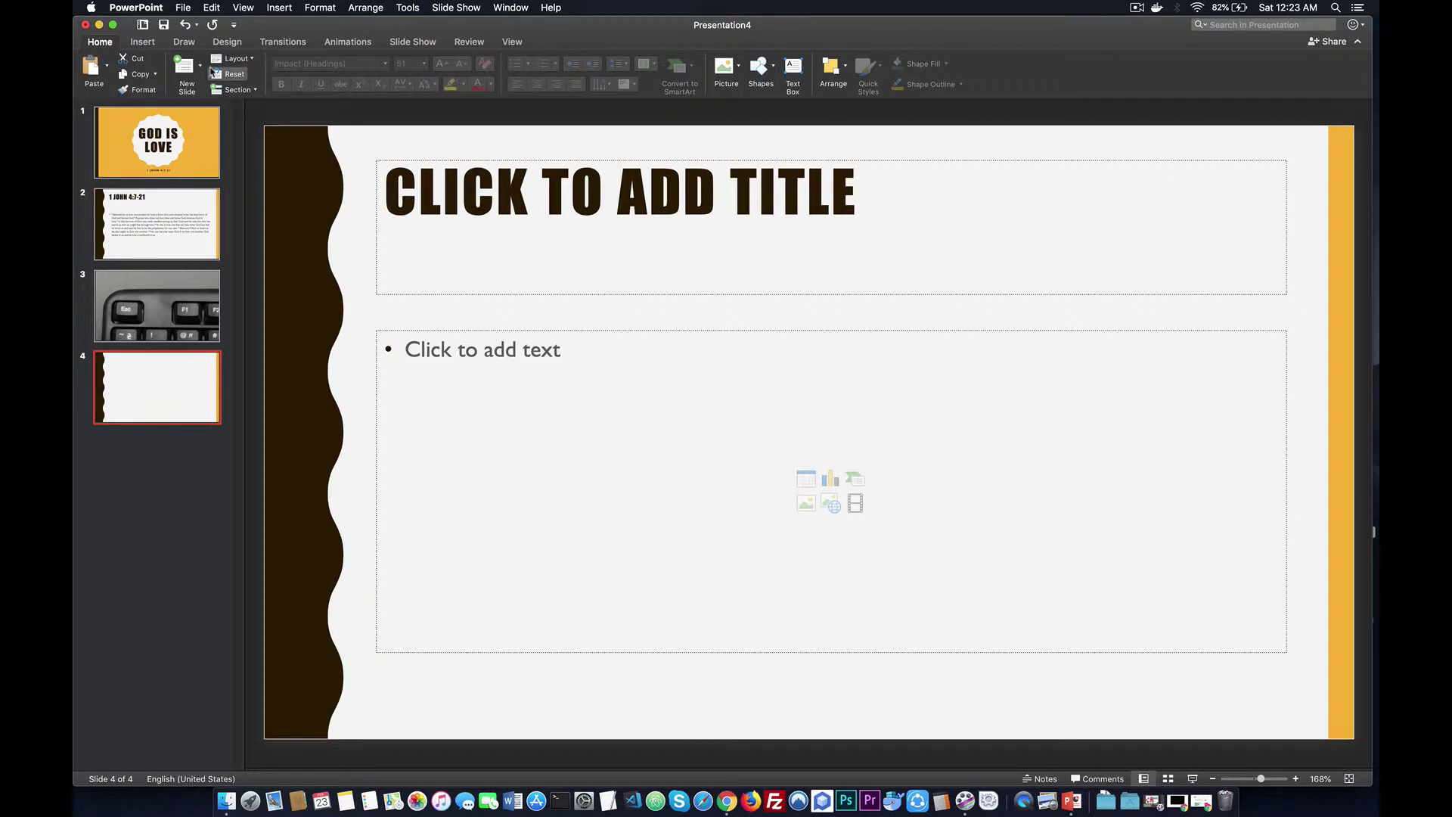
Add a second new slide at the end, making five slides in total
right_click(142, 479)
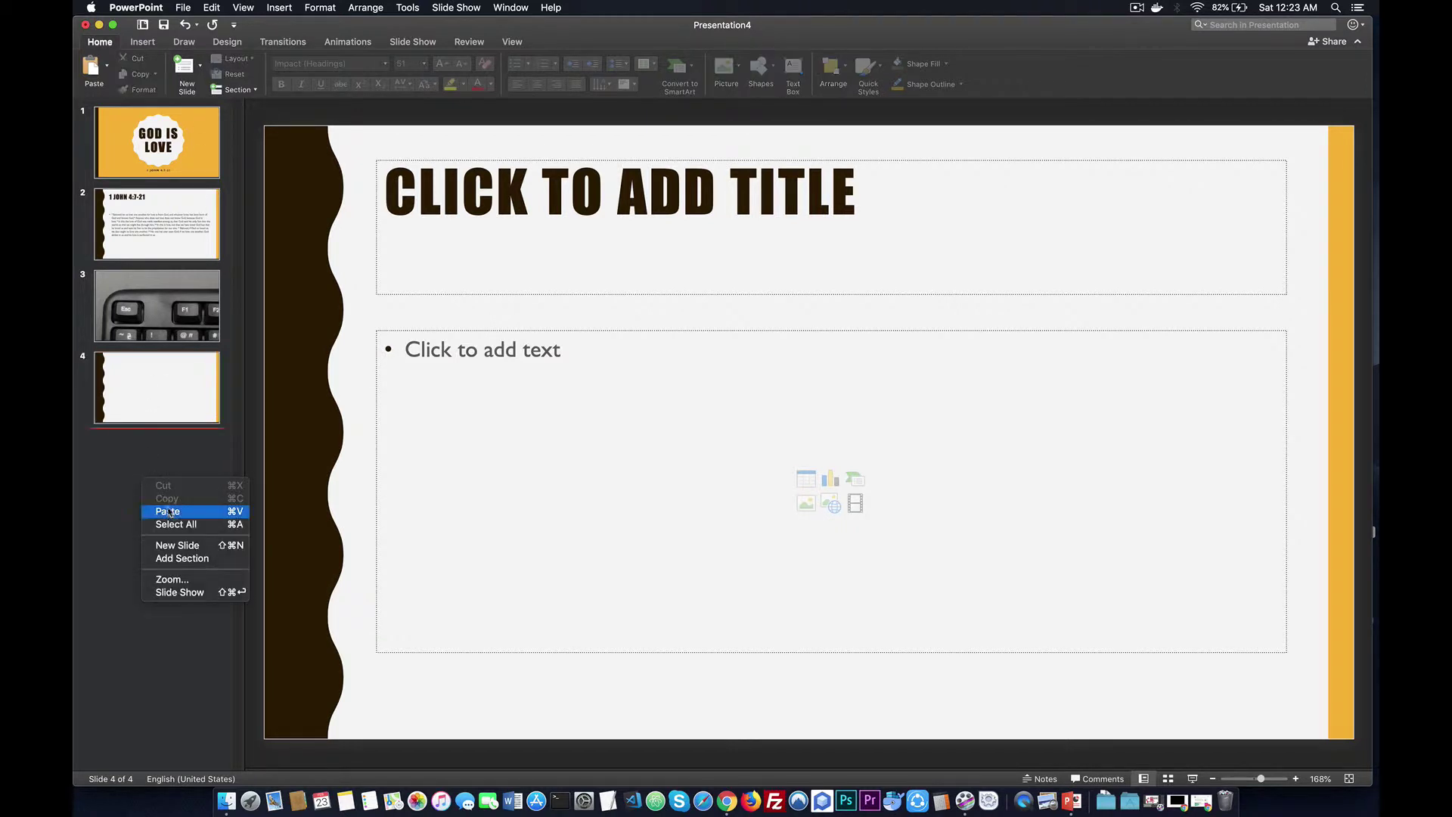
left_click(165, 543)
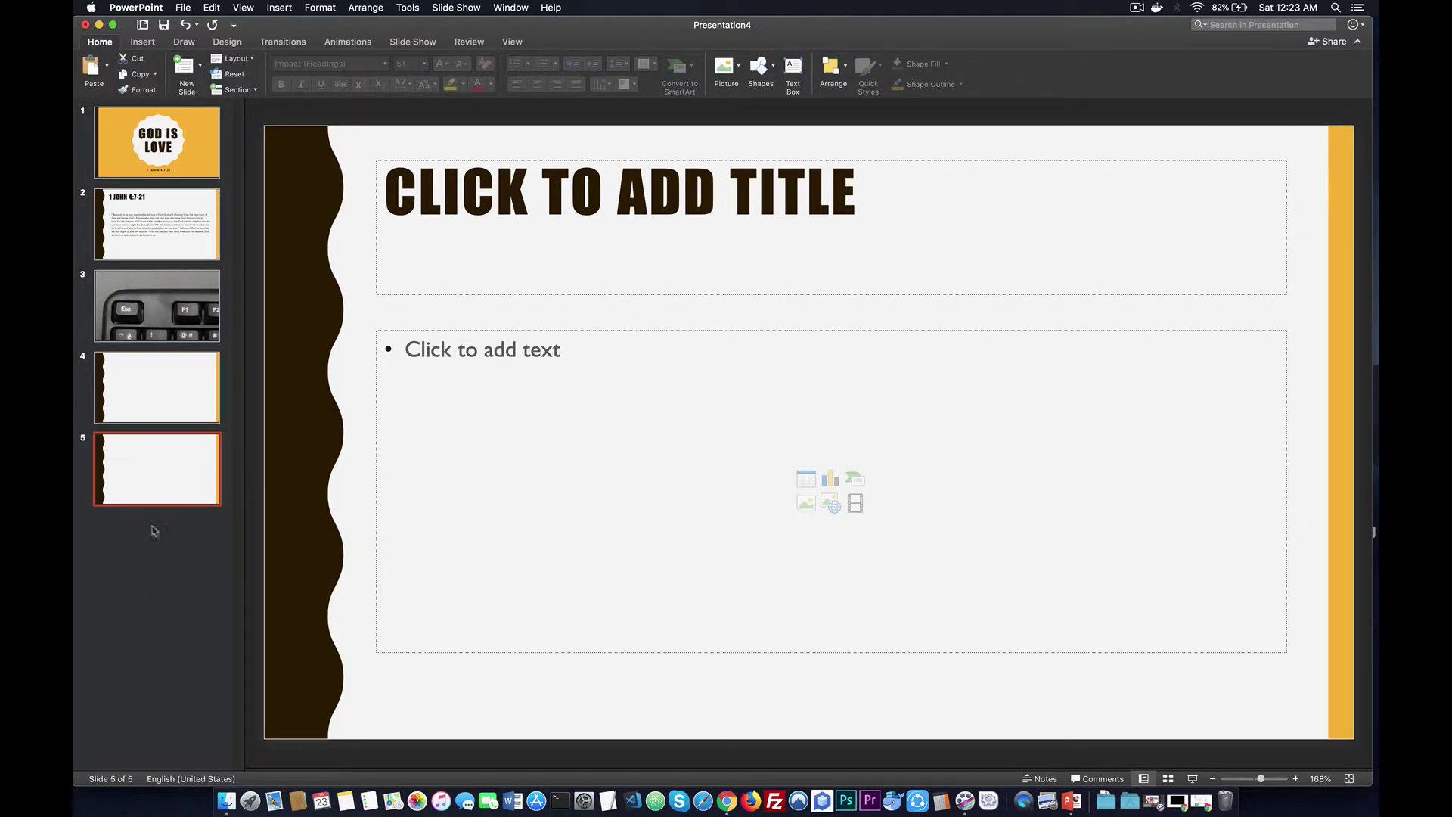
left_click(170, 392)
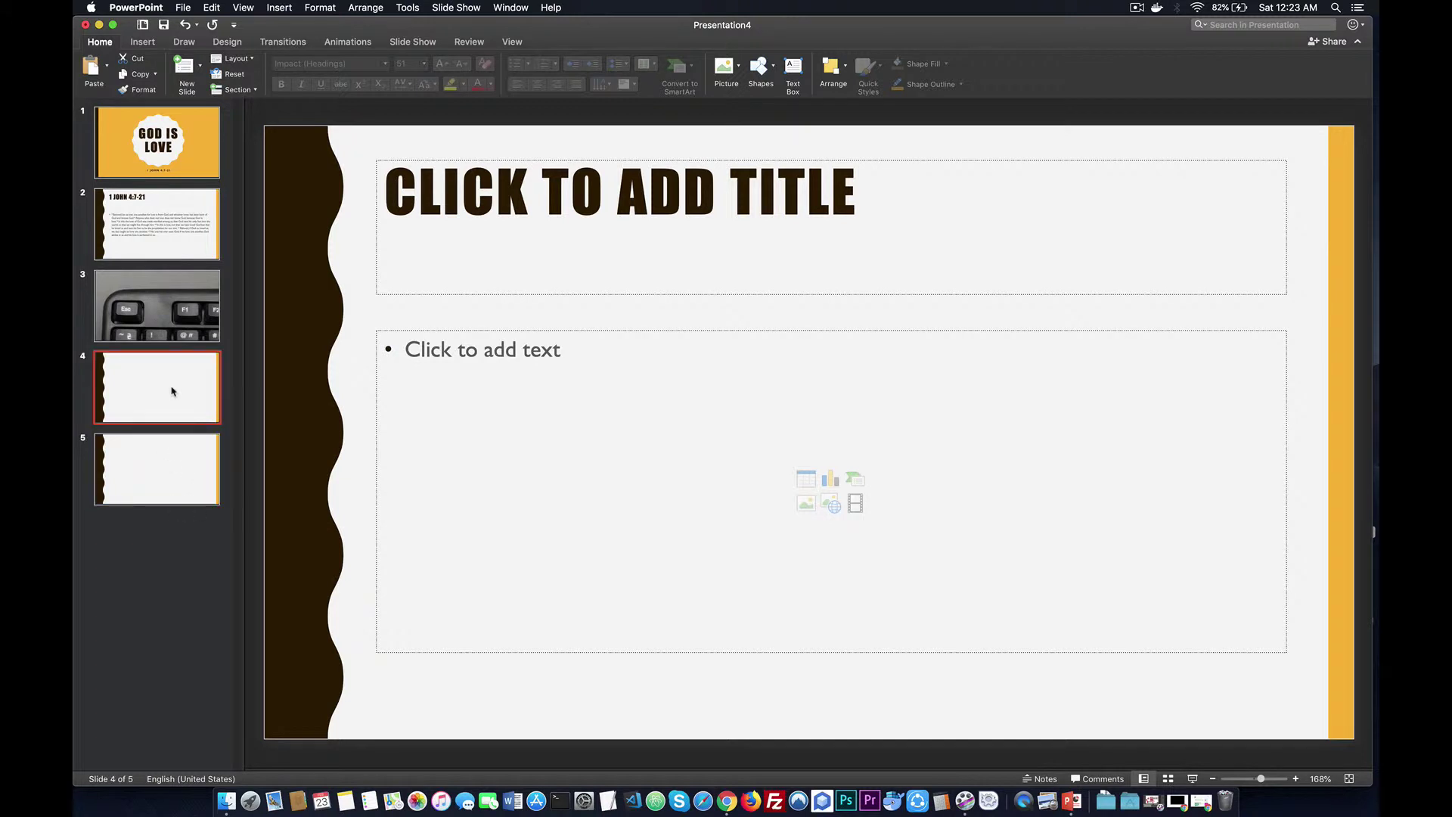
left_click(166, 456)
left_click(173, 389)
left_click(162, 569)
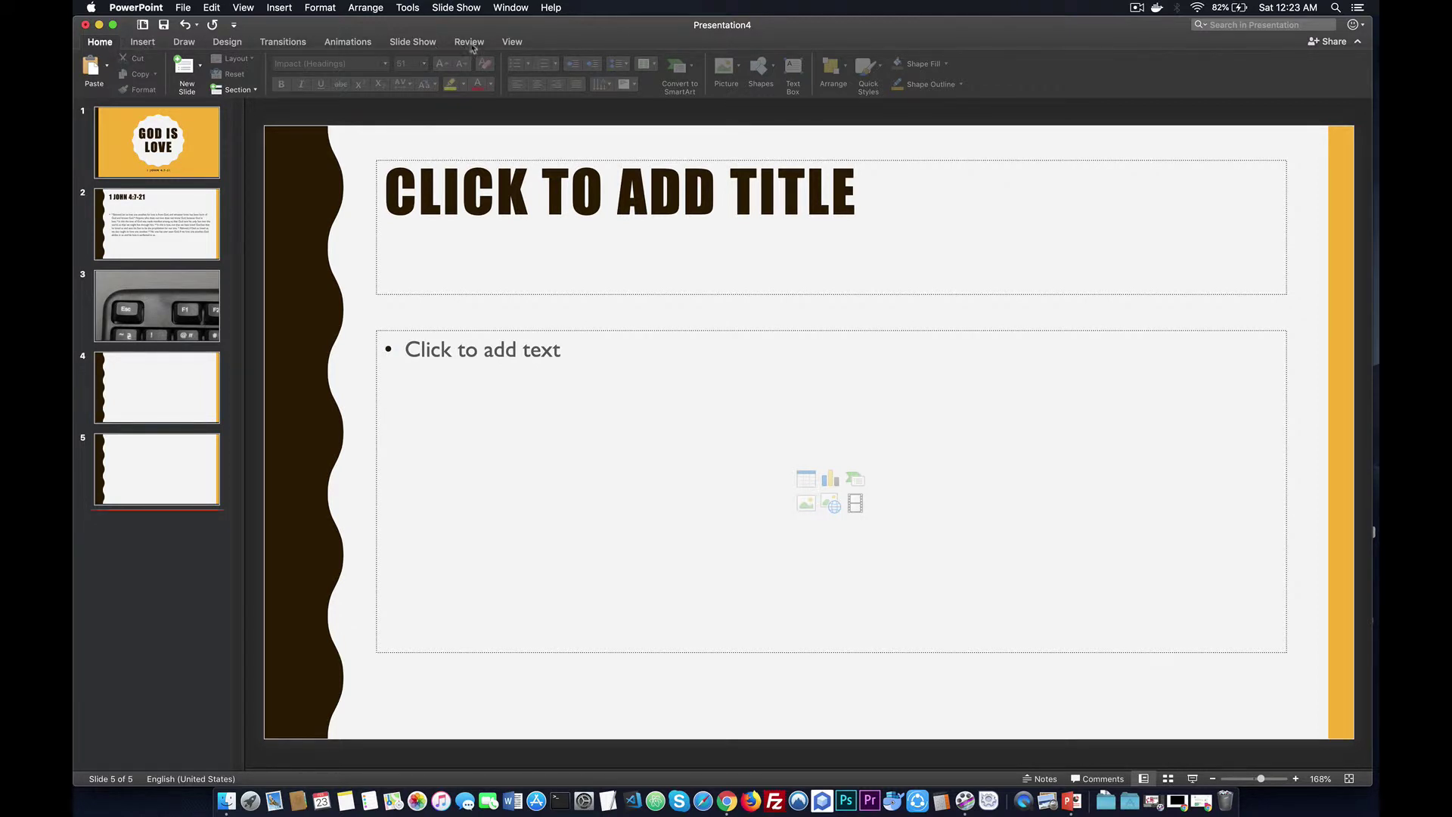
Bring up the View ribbon tab after briefly returning to Home
left_click(514, 44)
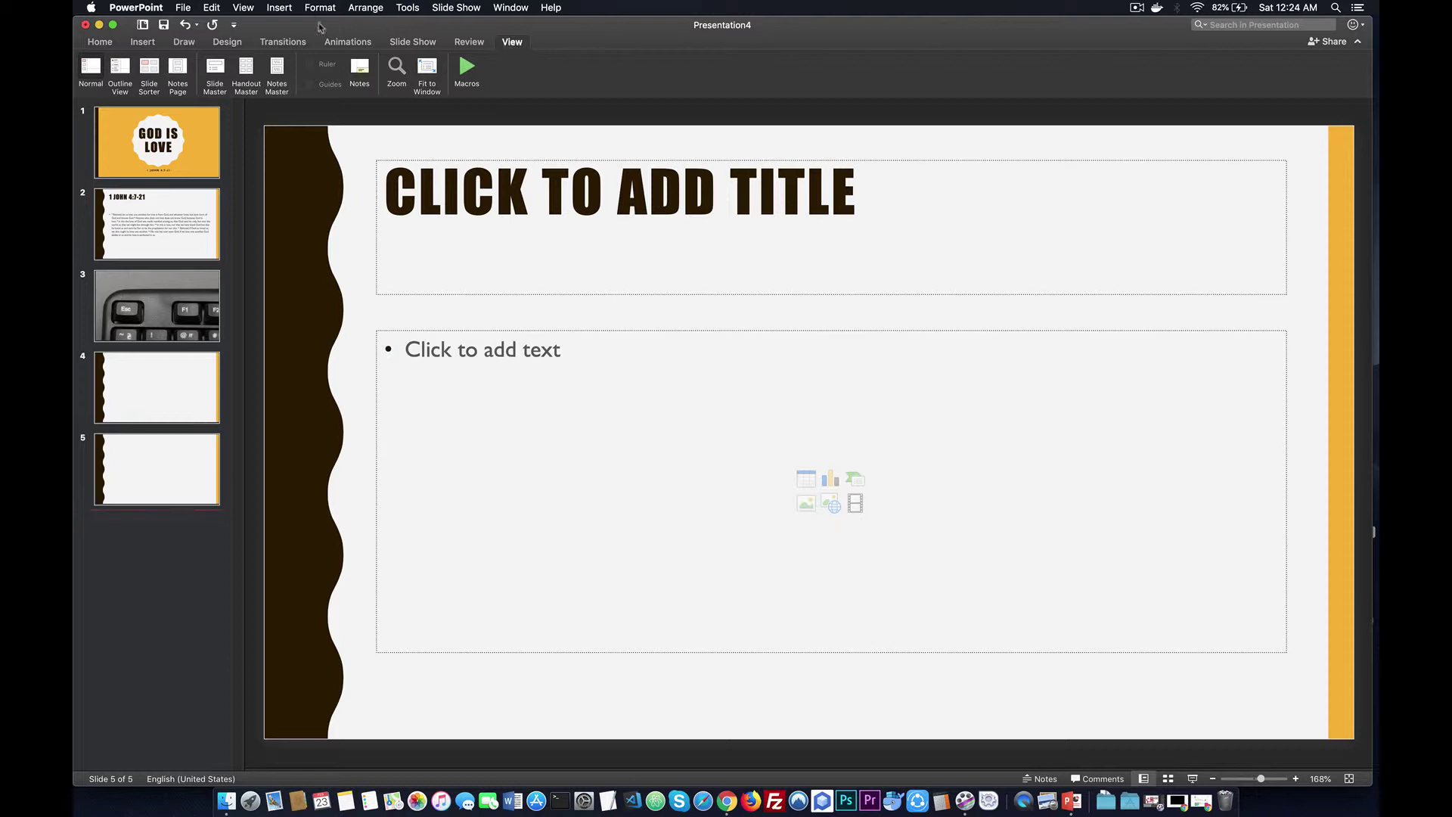
left_click(102, 43)
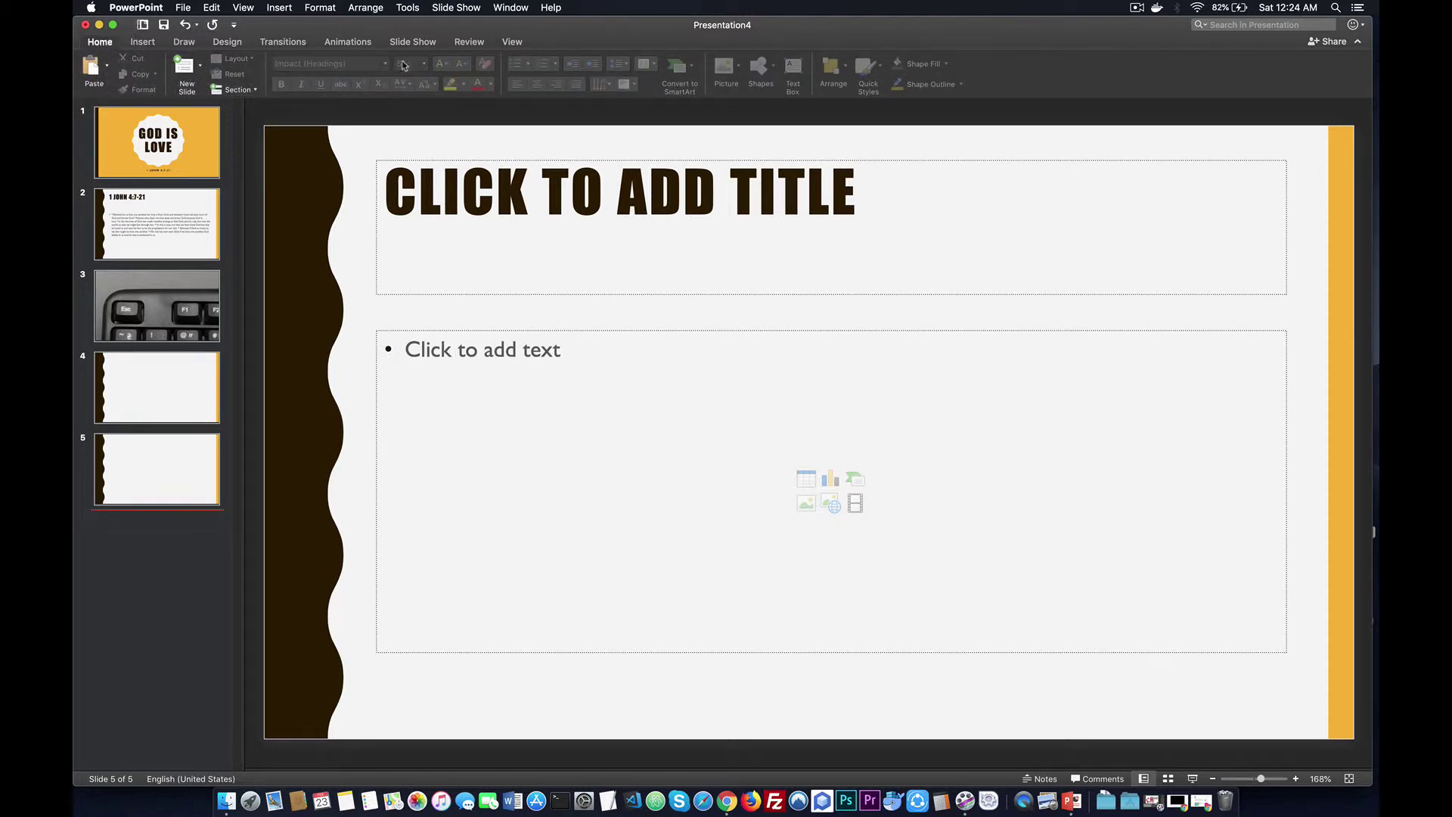
left_click(516, 43)
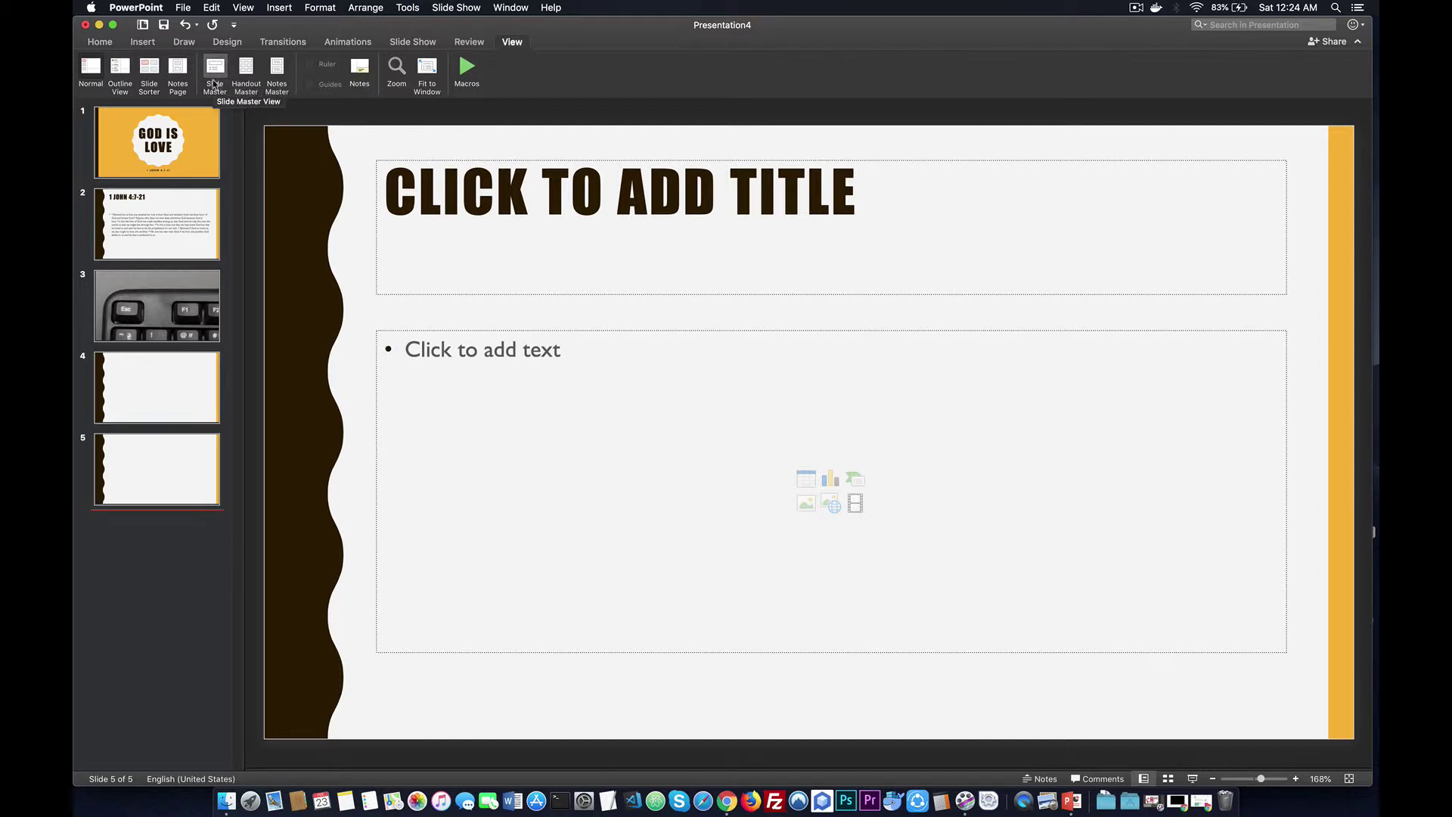
Enter Slide Master view and look through each layout, down to Picture with Caption
left_click(213, 75)
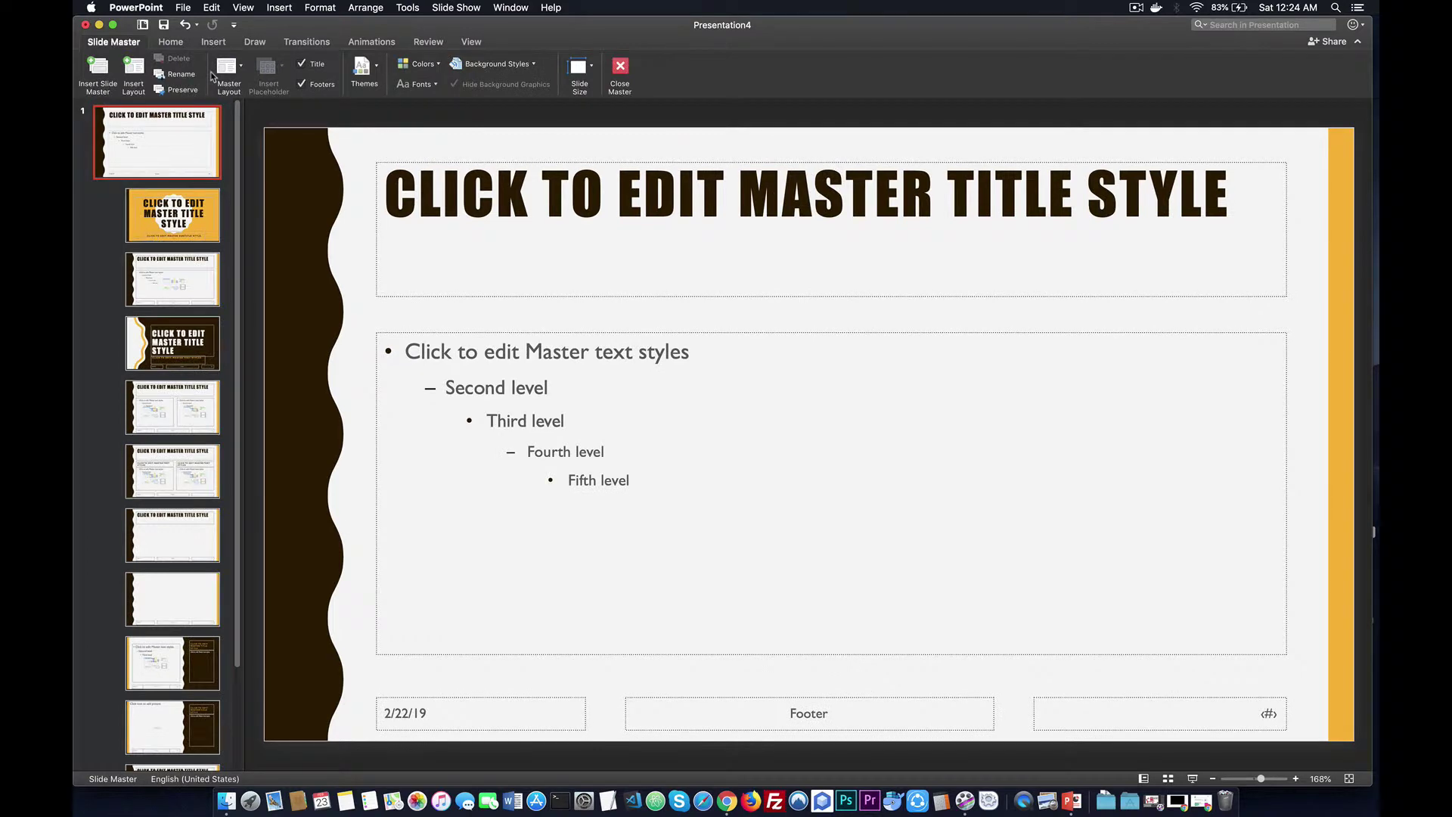
left_click(181, 240)
left_click(181, 281)
left_click(177, 345)
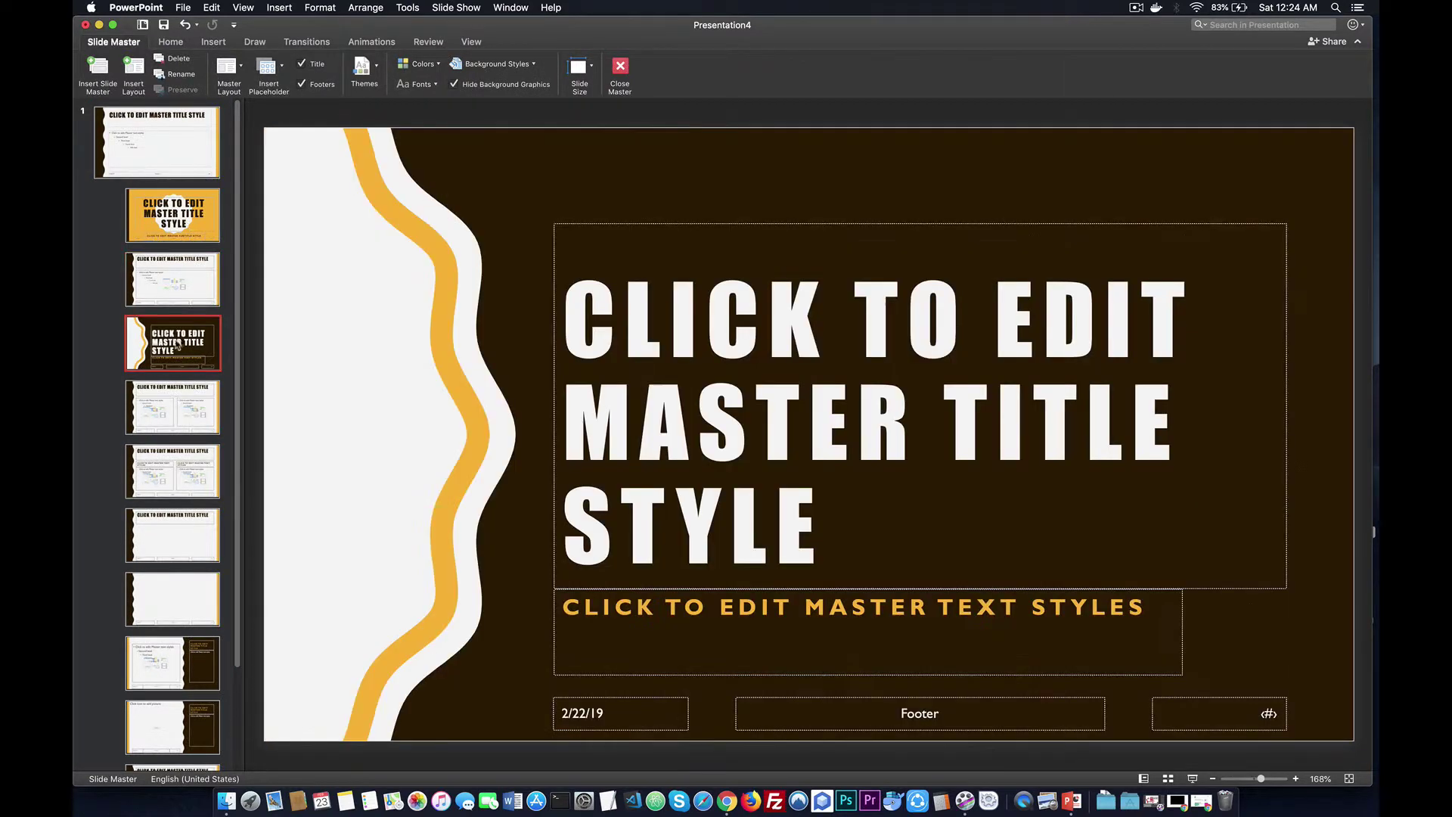
left_click(173, 406)
left_click(173, 470)
left_click(172, 535)
left_click(172, 599)
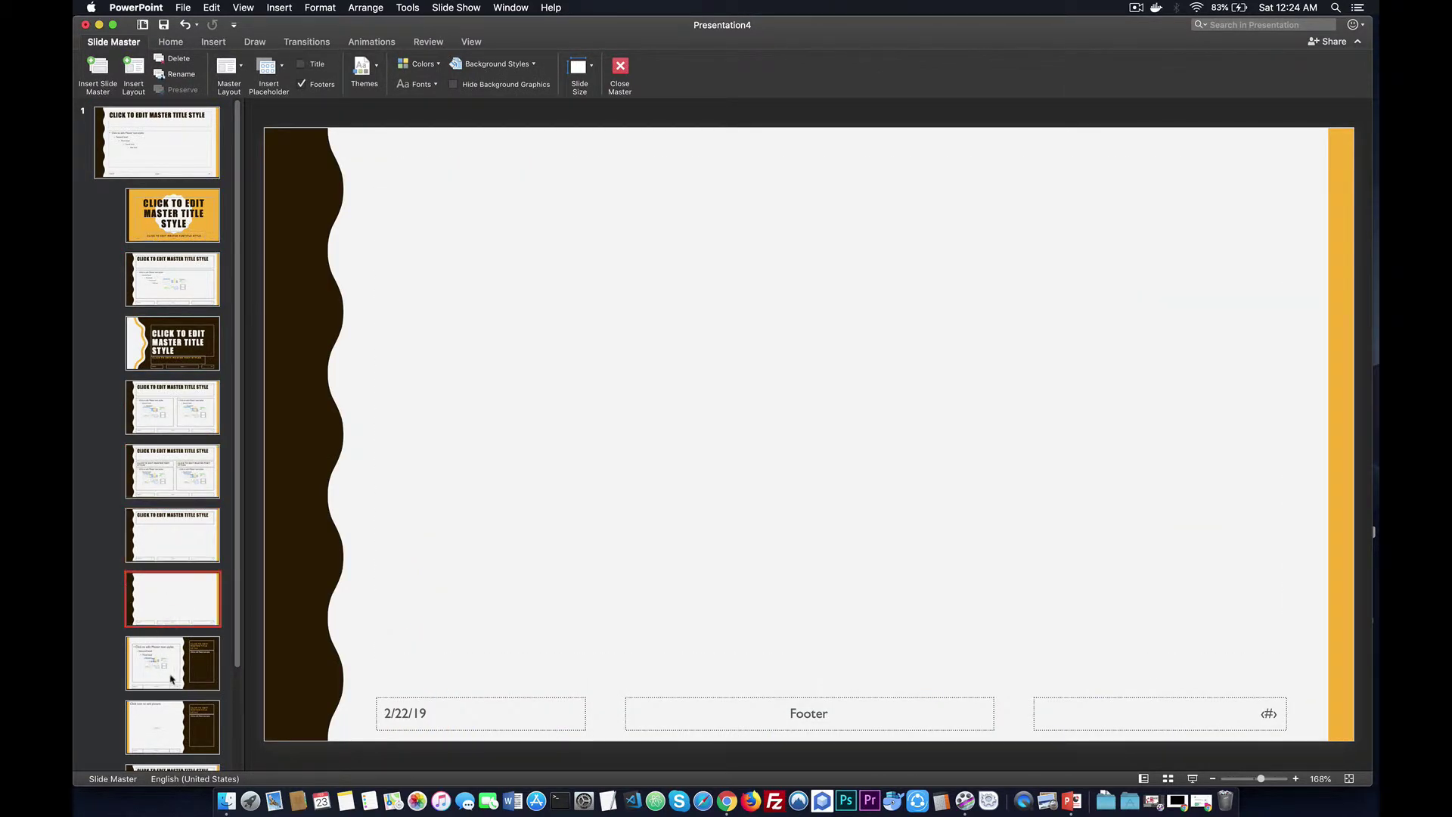
left_click(172, 678)
left_click(173, 709)
scroll(174, 629, "down", 2)
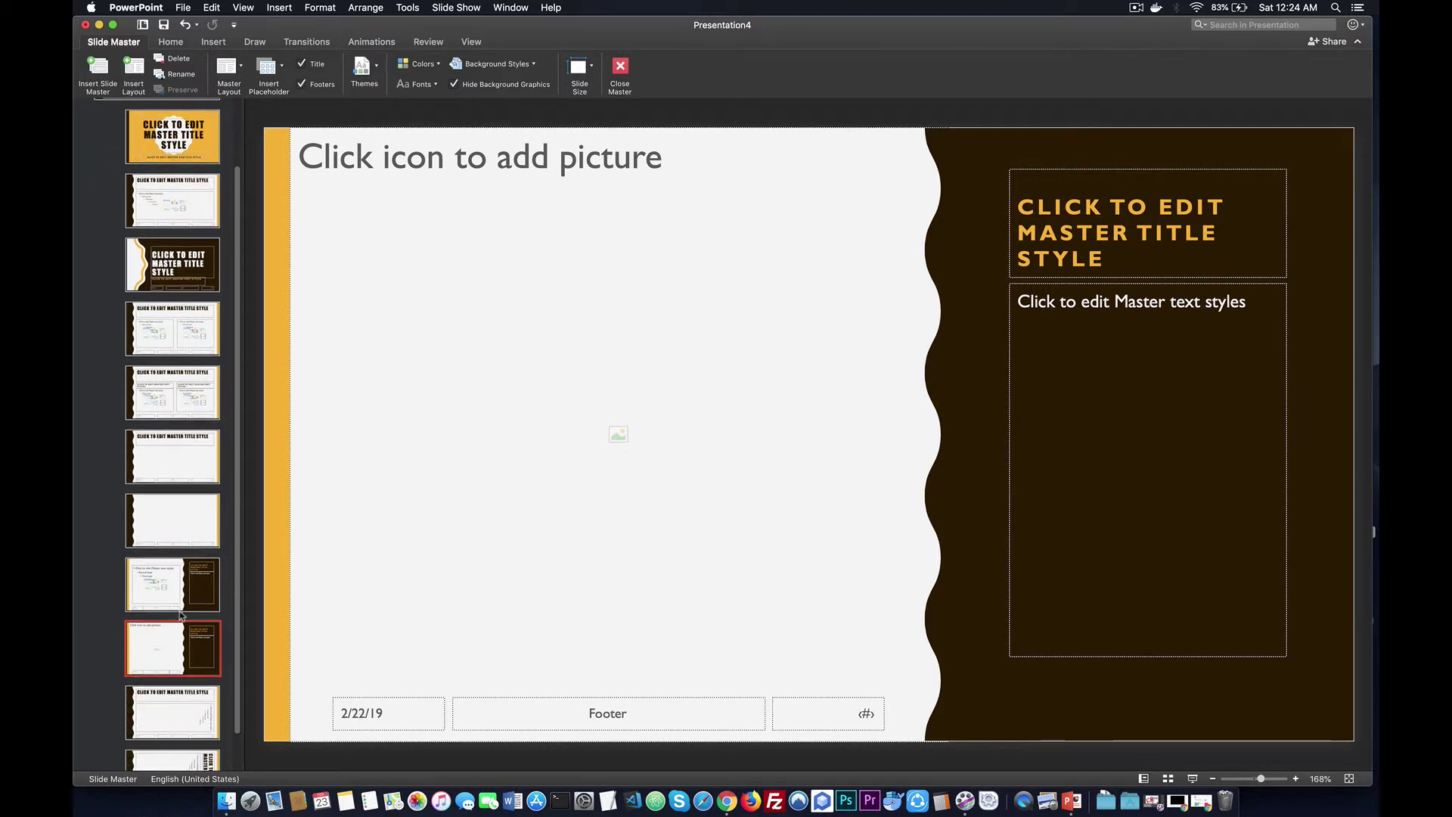
scroll(182, 614, "up", 3)
left_click(185, 140)
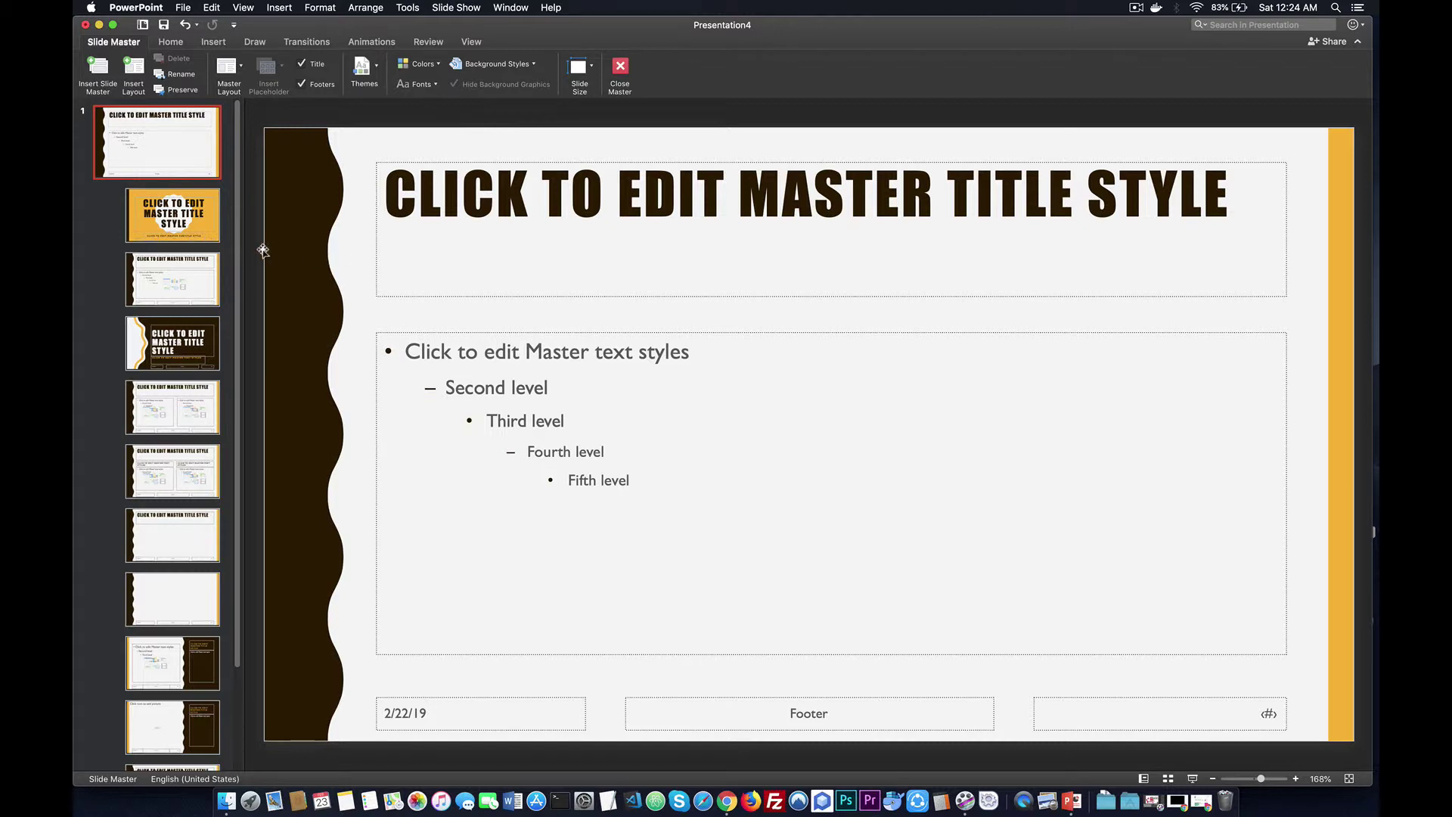
Review the orange title and dark wave layouts, then reselect the top master slide
left_click(173, 216)
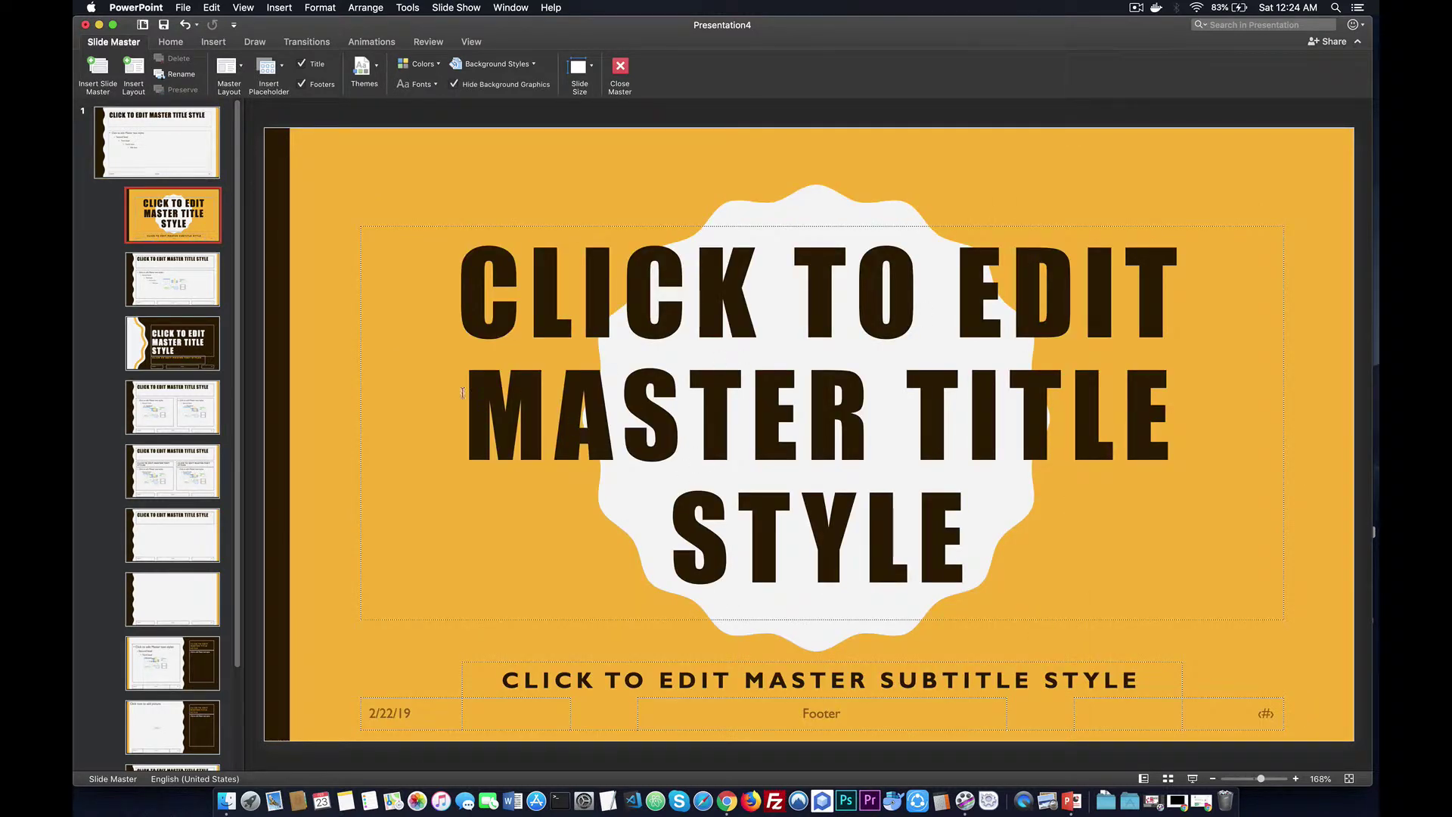
left_click(192, 351)
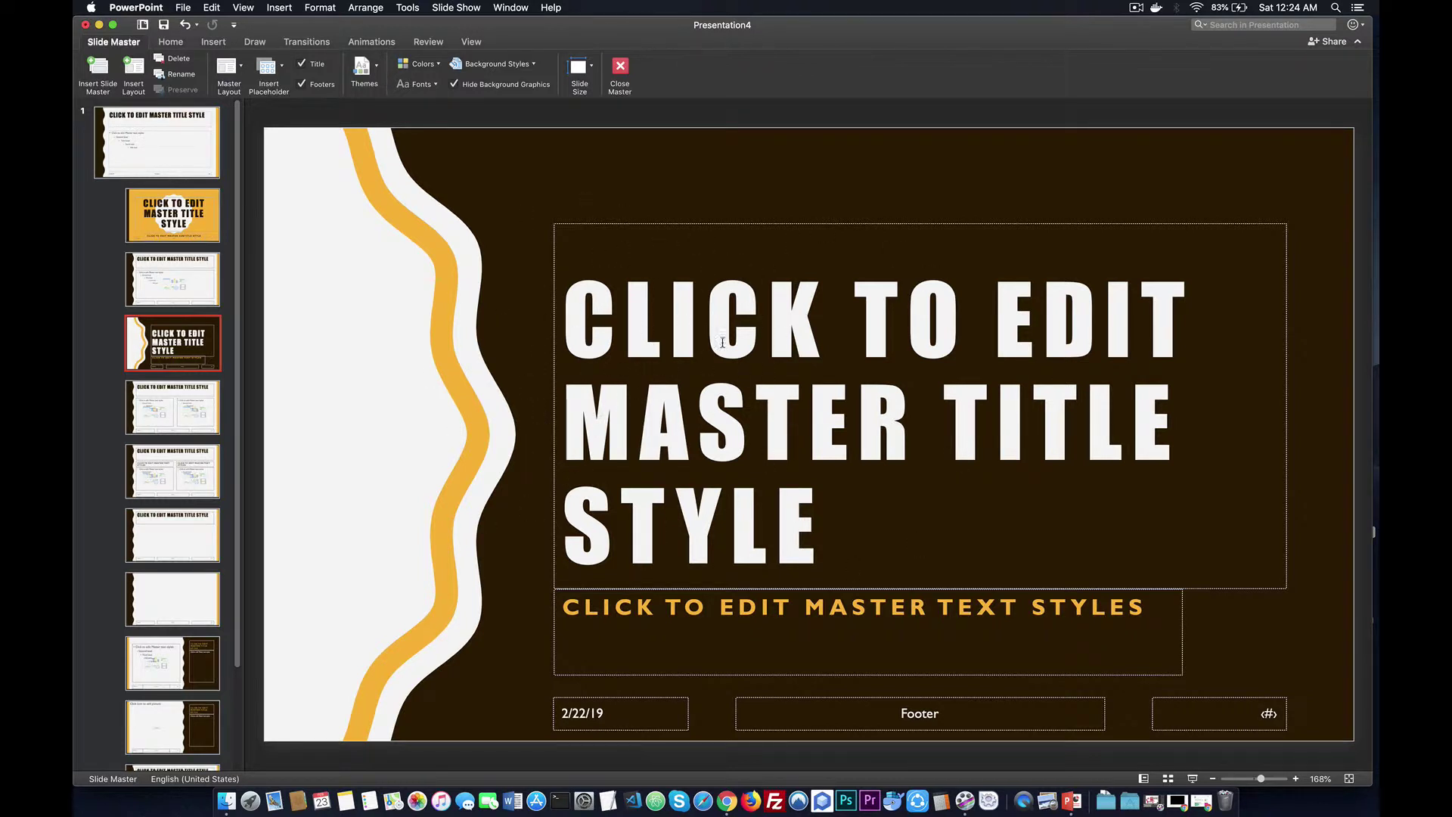
left_click(174, 152)
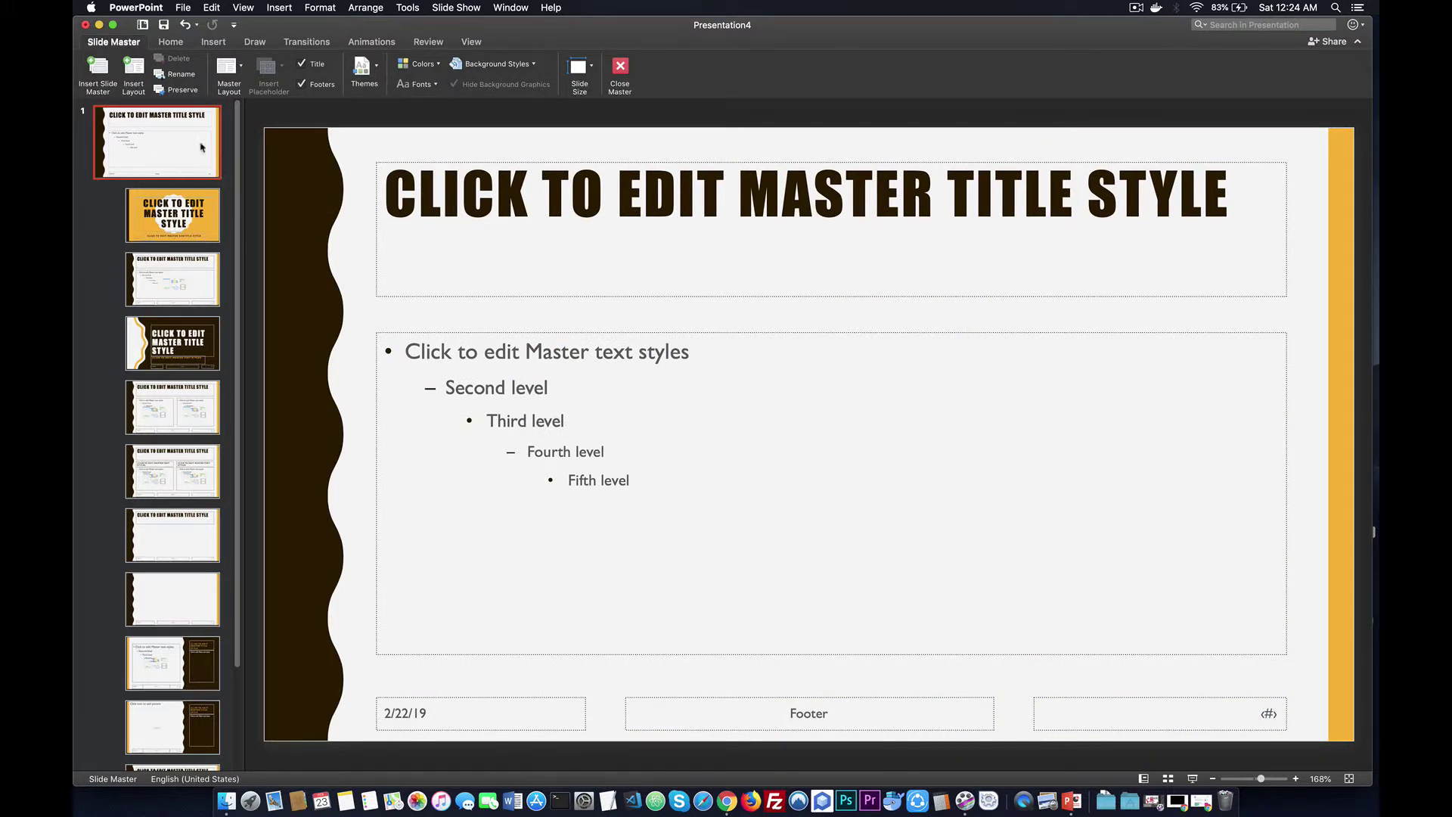
Insert the jpg sketch portrait from the Desktop onto the master slide
left_click(214, 43)
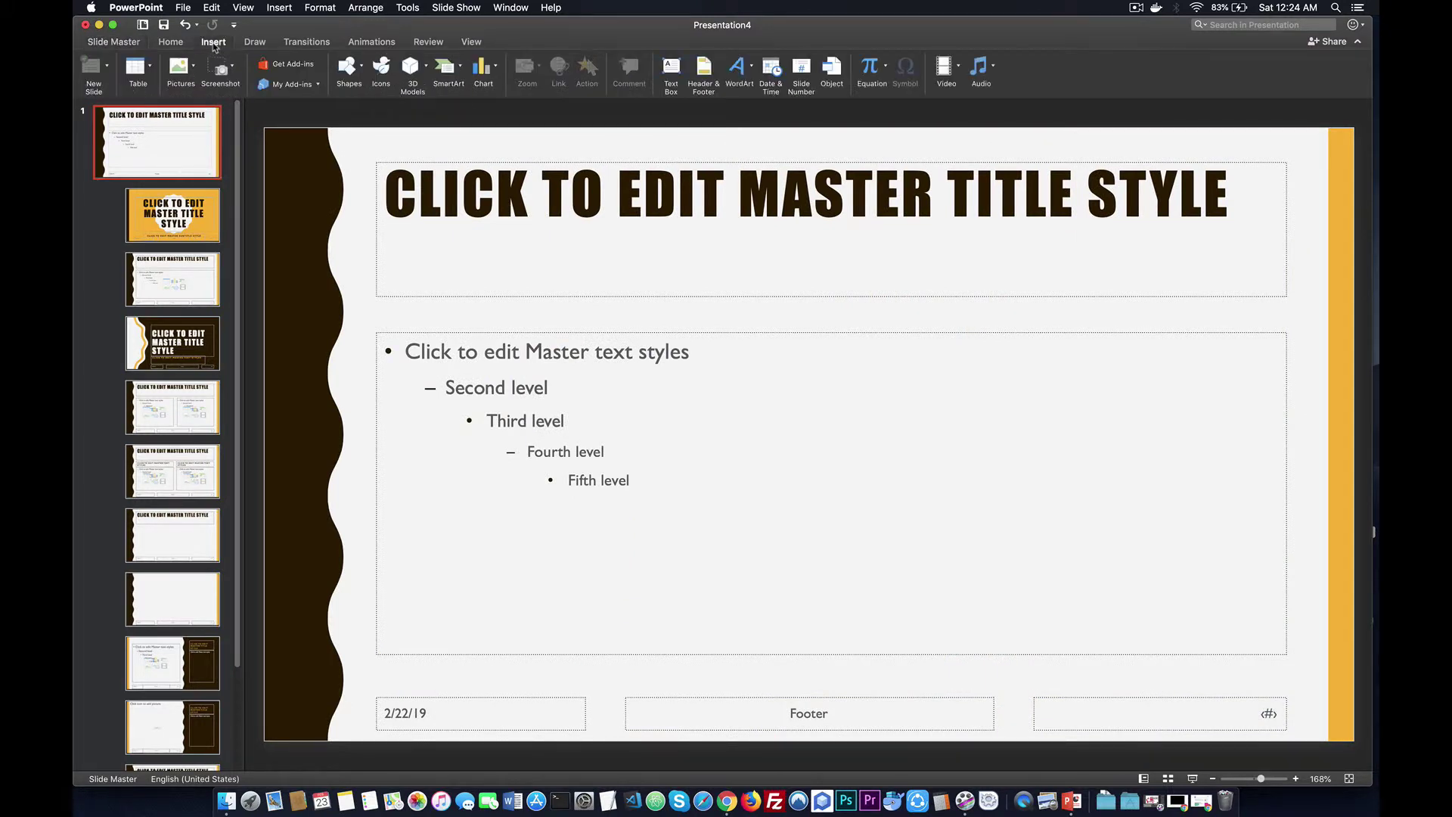
left_click(182, 74)
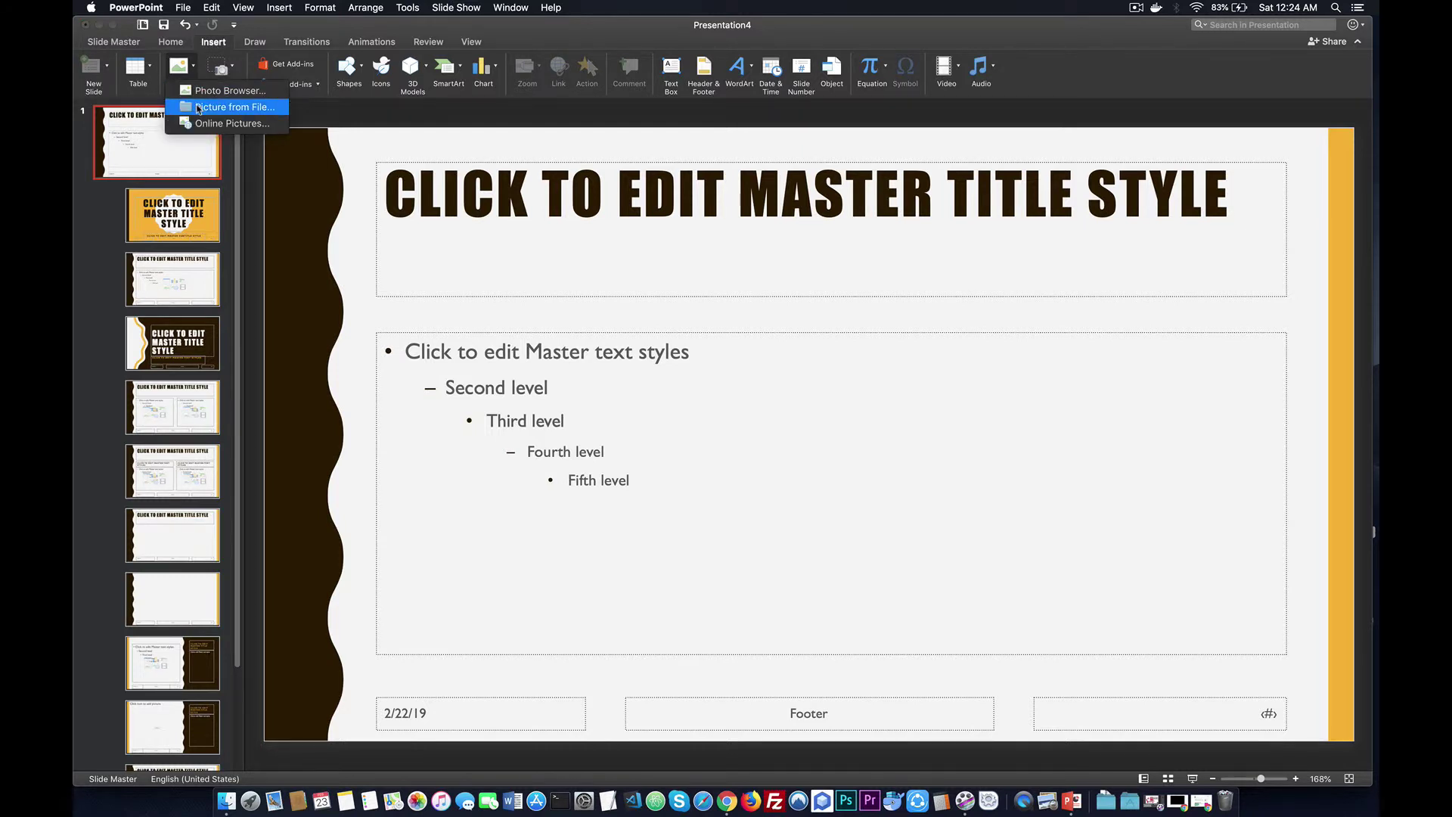
left_click(204, 112)
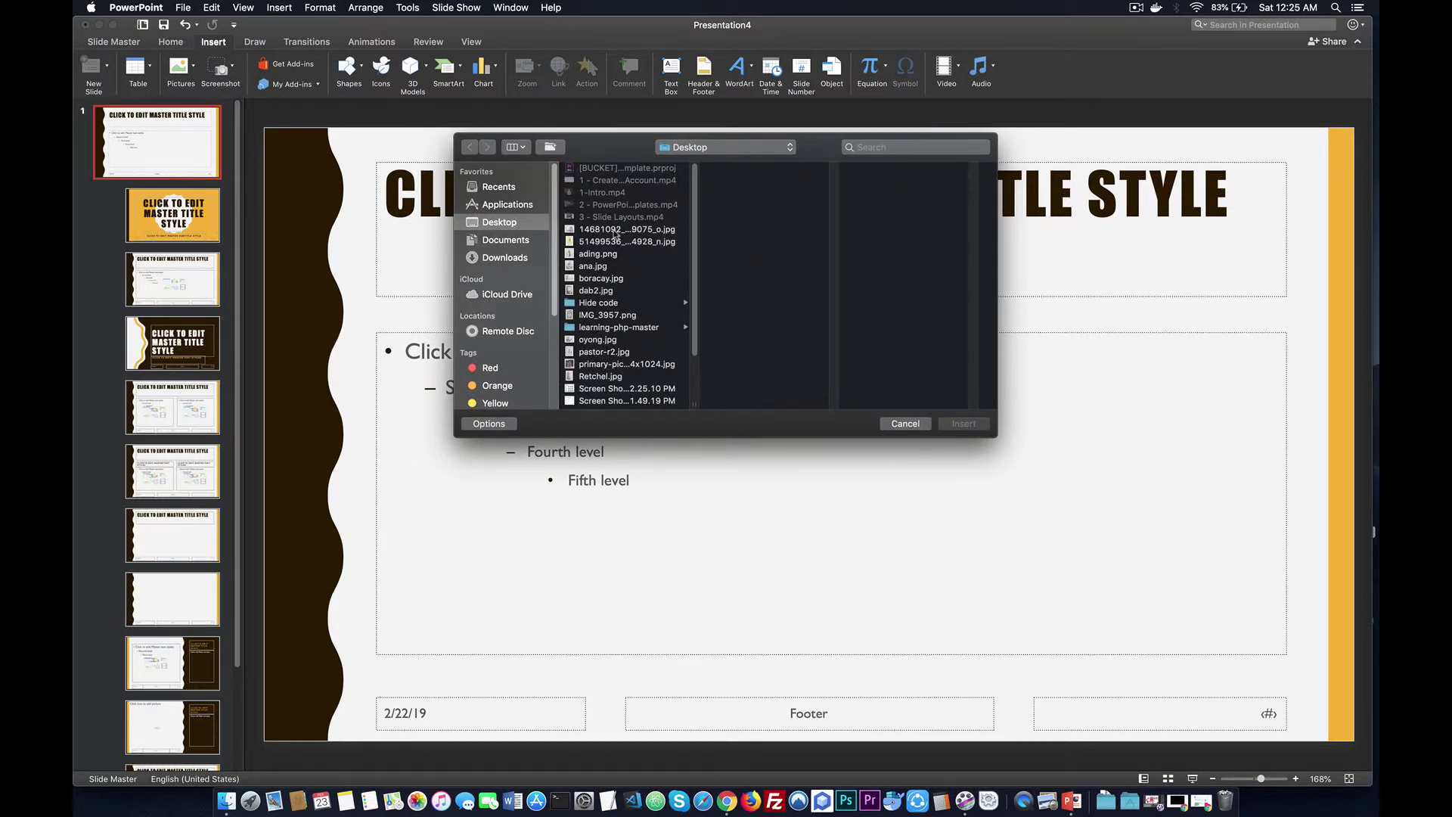
left_click(616, 230)
left_click(962, 424)
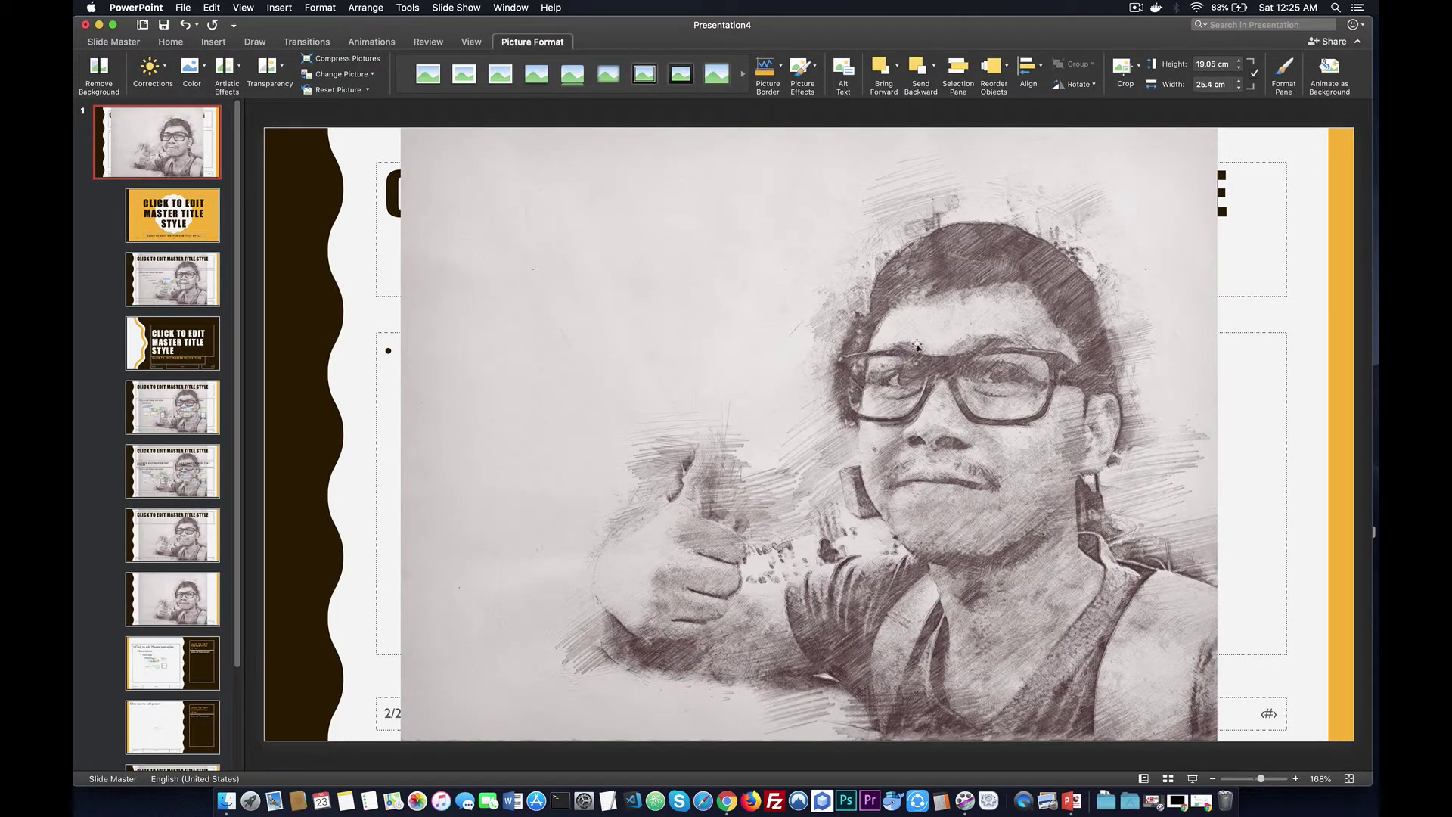
Shrink the portrait to about 2.72 × 3.62 cm in the slide's top-right corner
left_click_drag(573, 239, 599, 296)
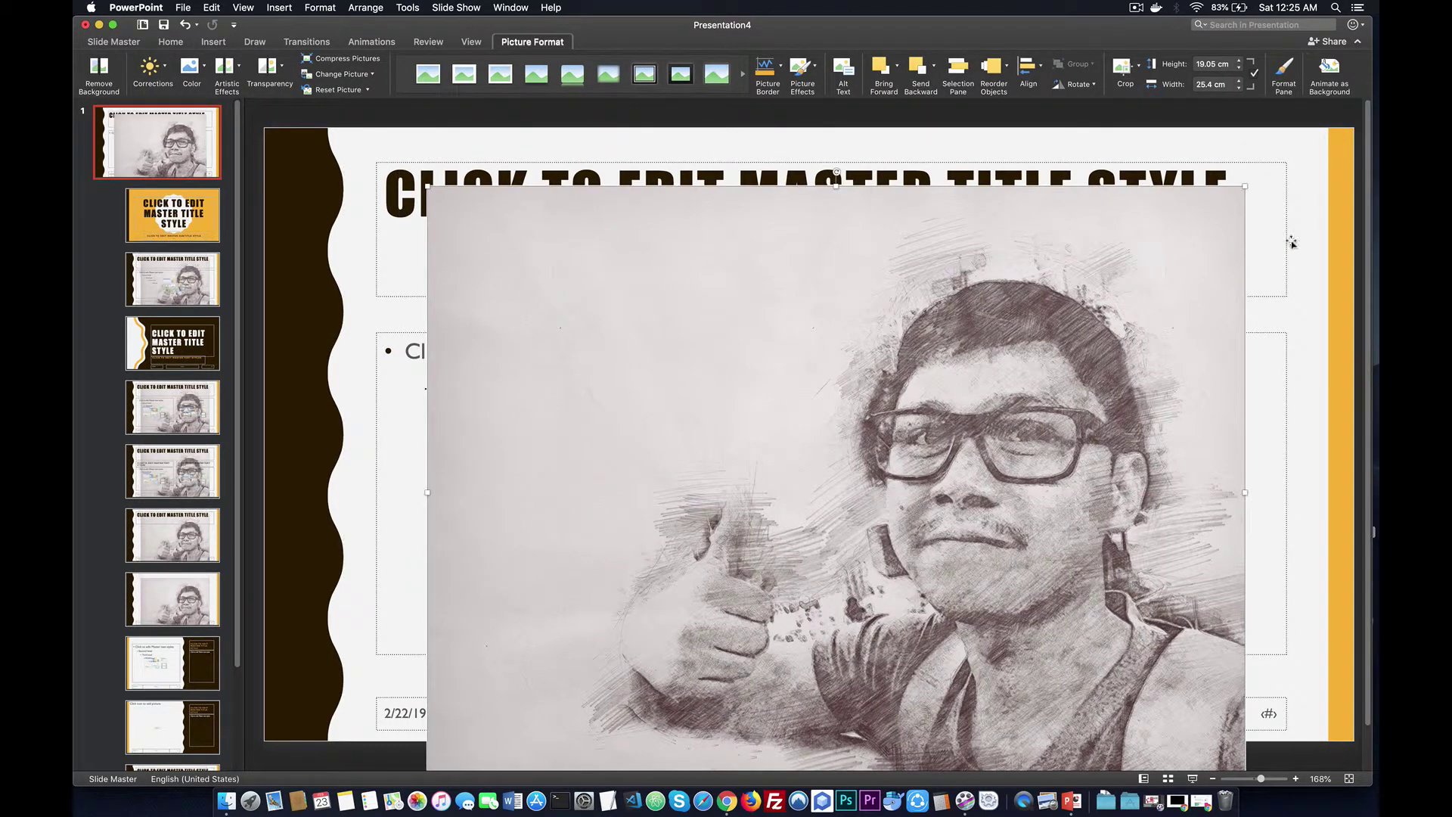
left_click_drag(1246, 186, 733, 569)
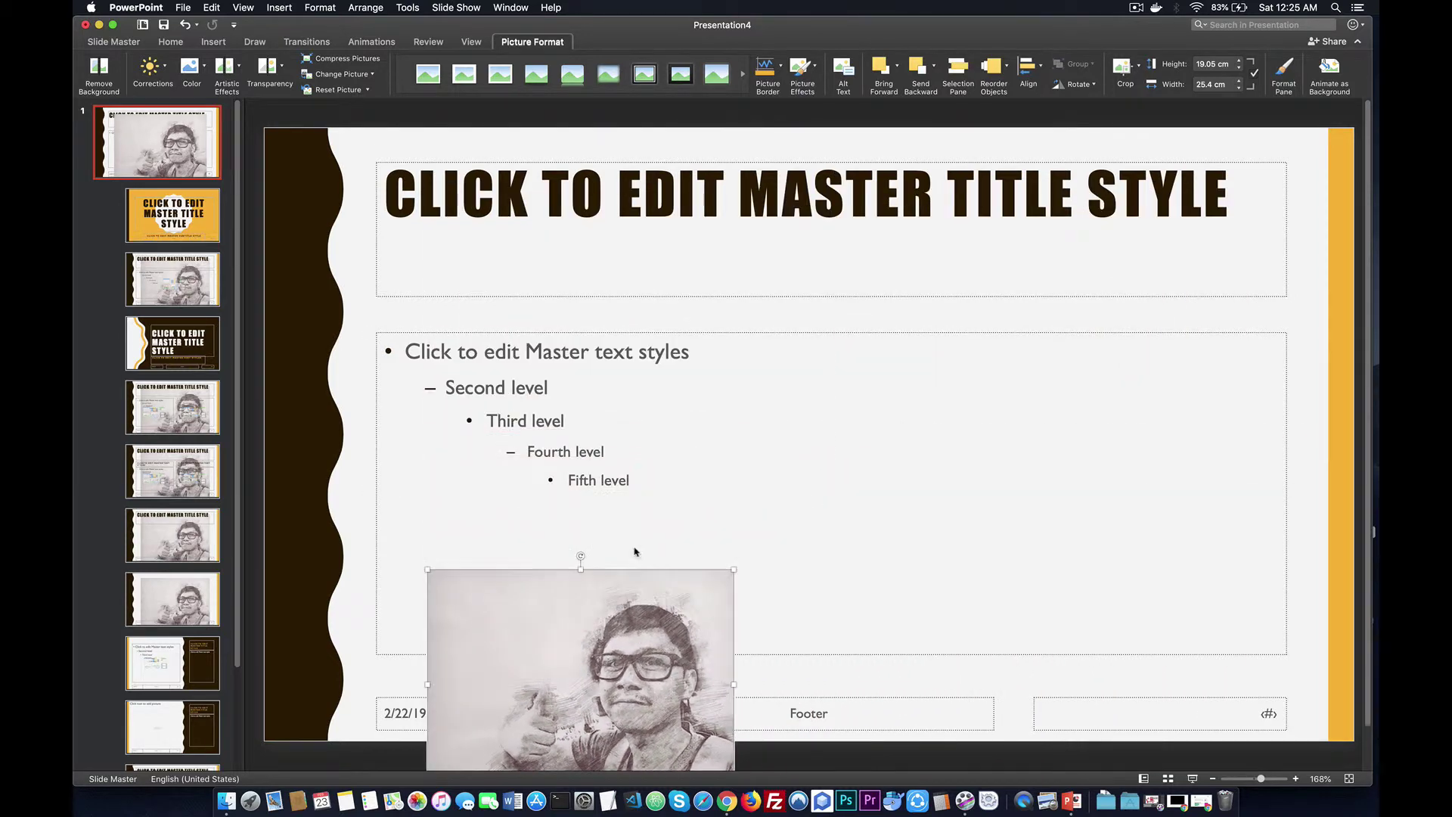
left_click_drag(562, 656, 1158, 228)
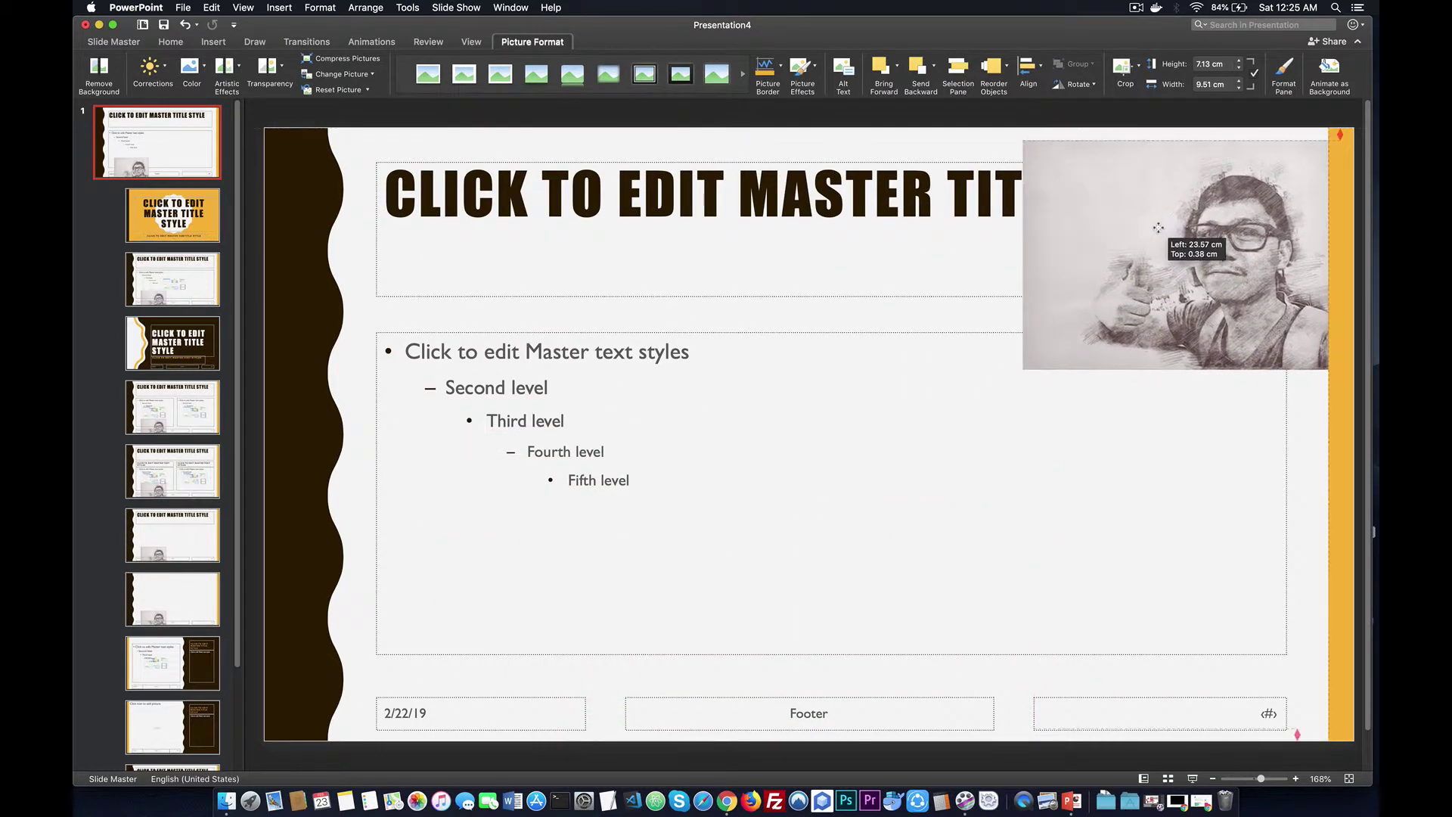
left_click_drag(1158, 228, 1158, 215)
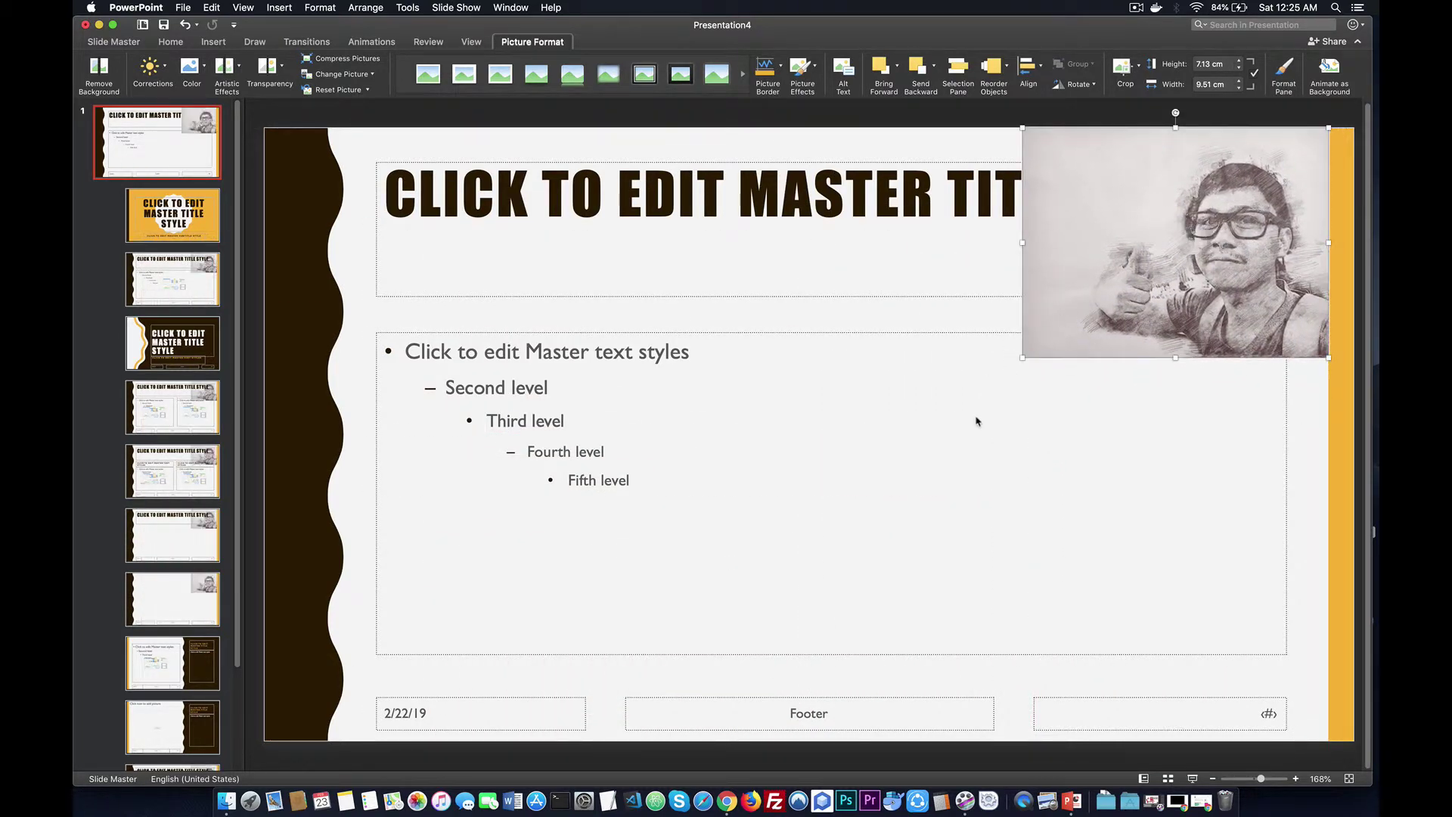
left_click(976, 421)
left_click(1024, 356)
left_click_drag(1024, 356, 1268, 214)
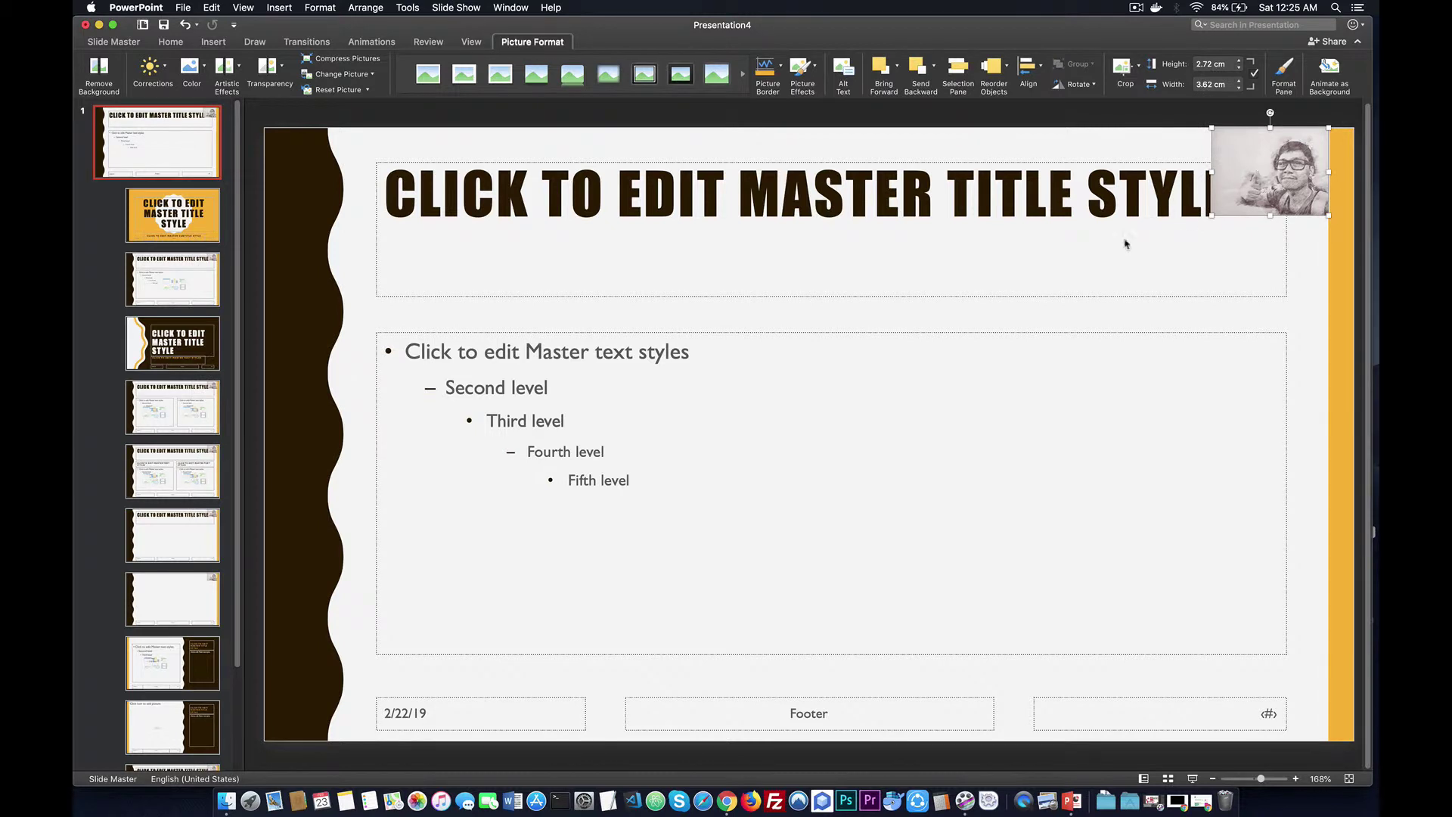
left_click(186, 204)
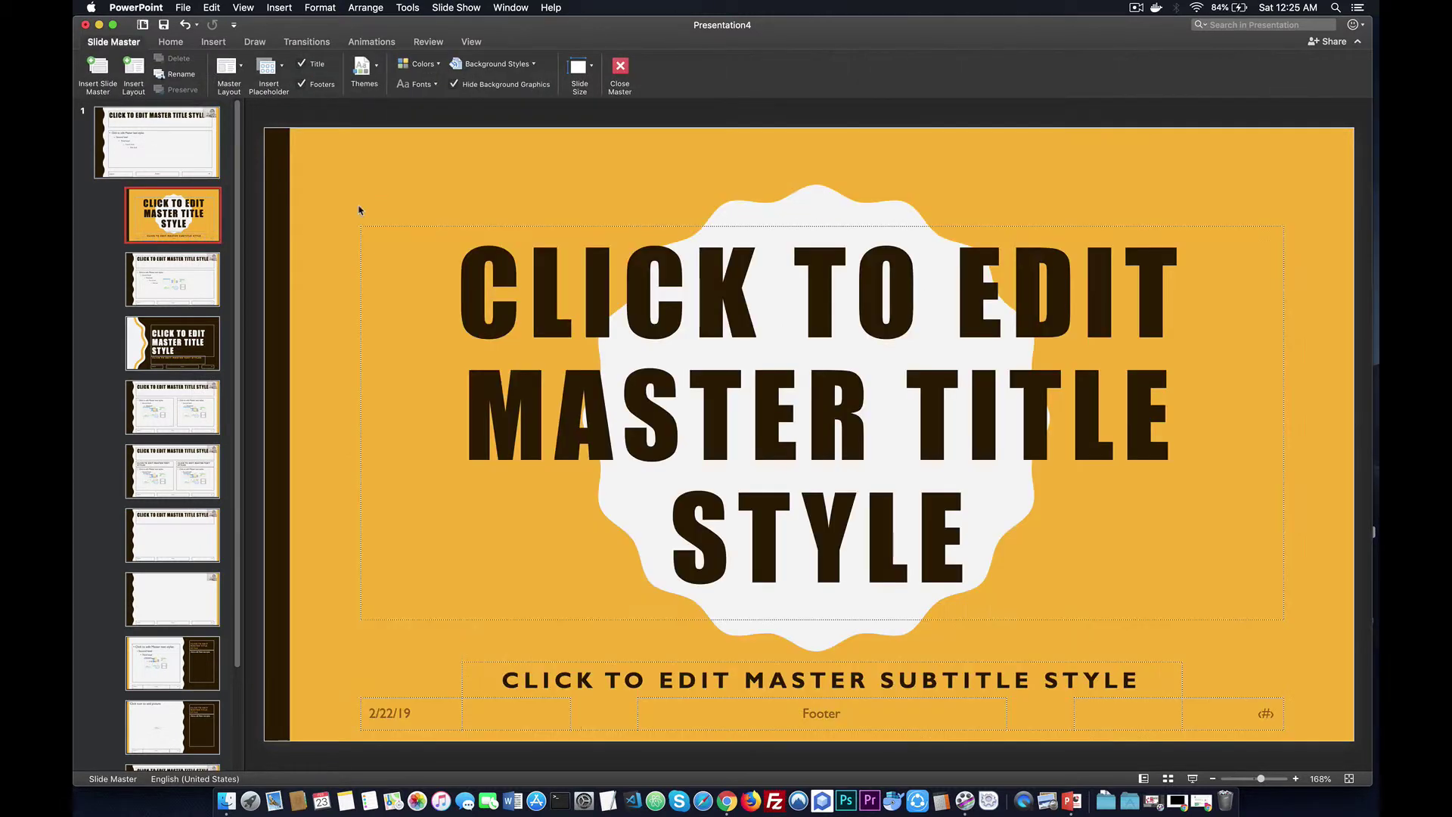
left_click(196, 273)
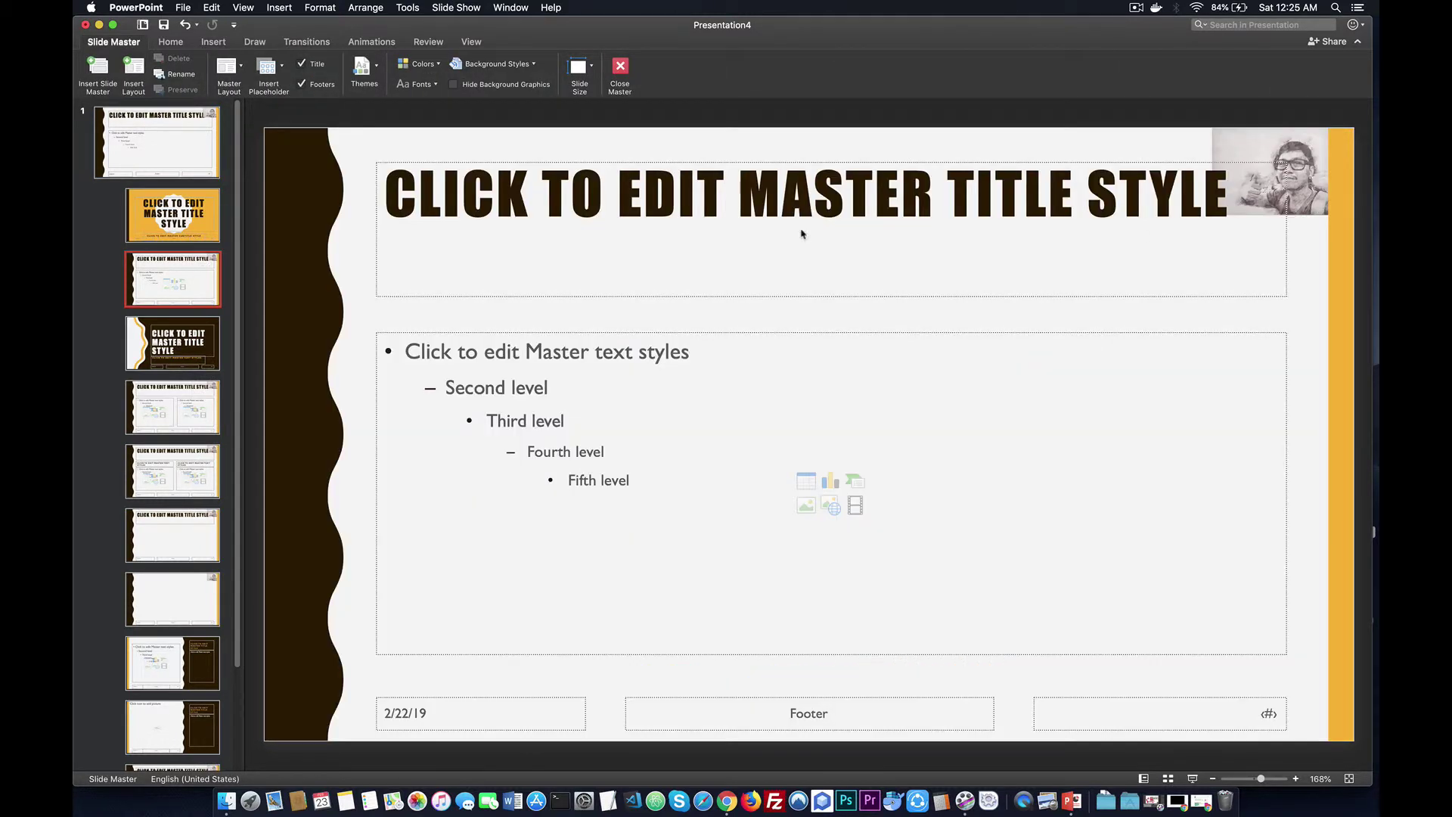
key("Down")
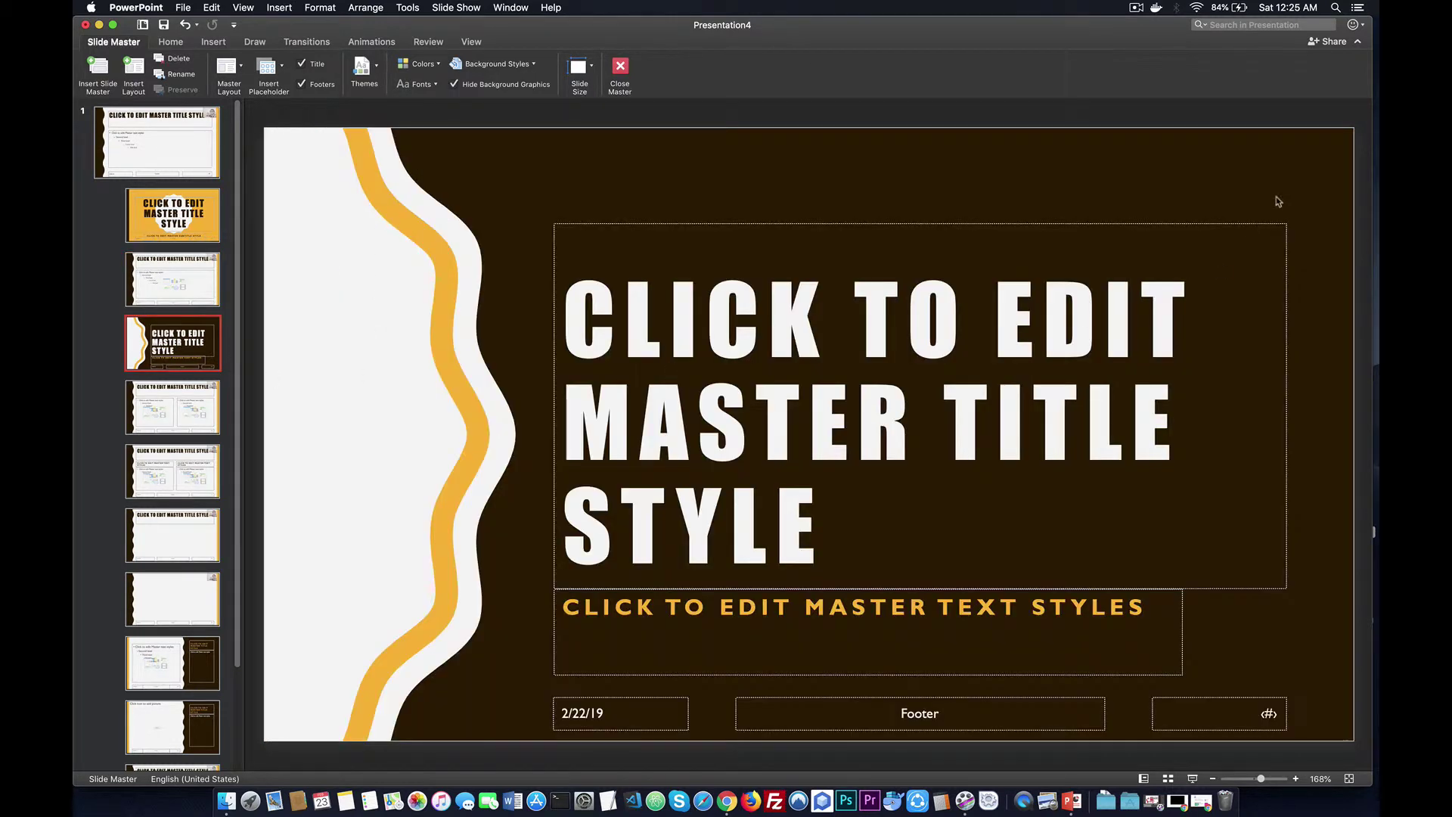
left_click(182, 414)
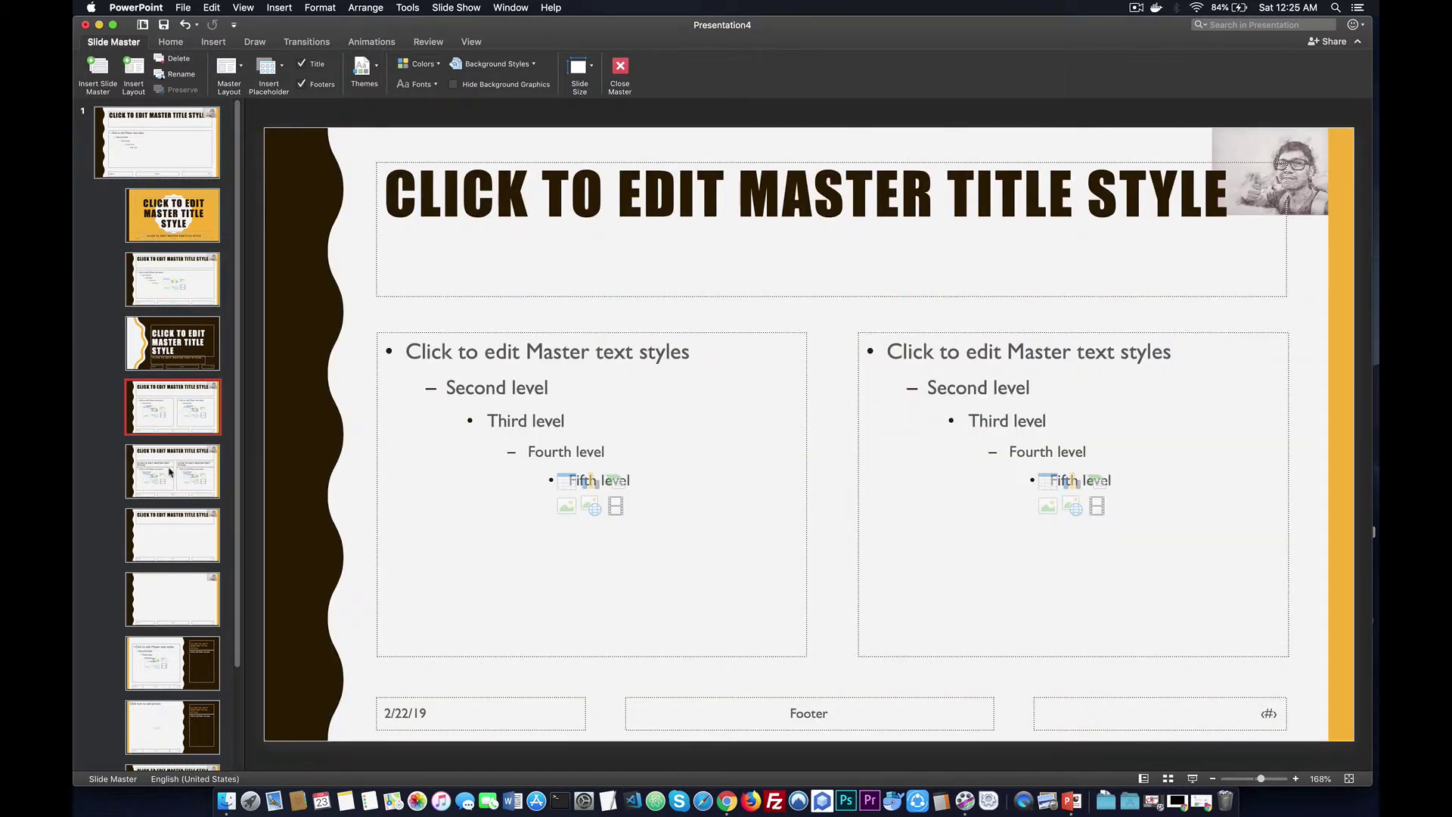
key("Down")
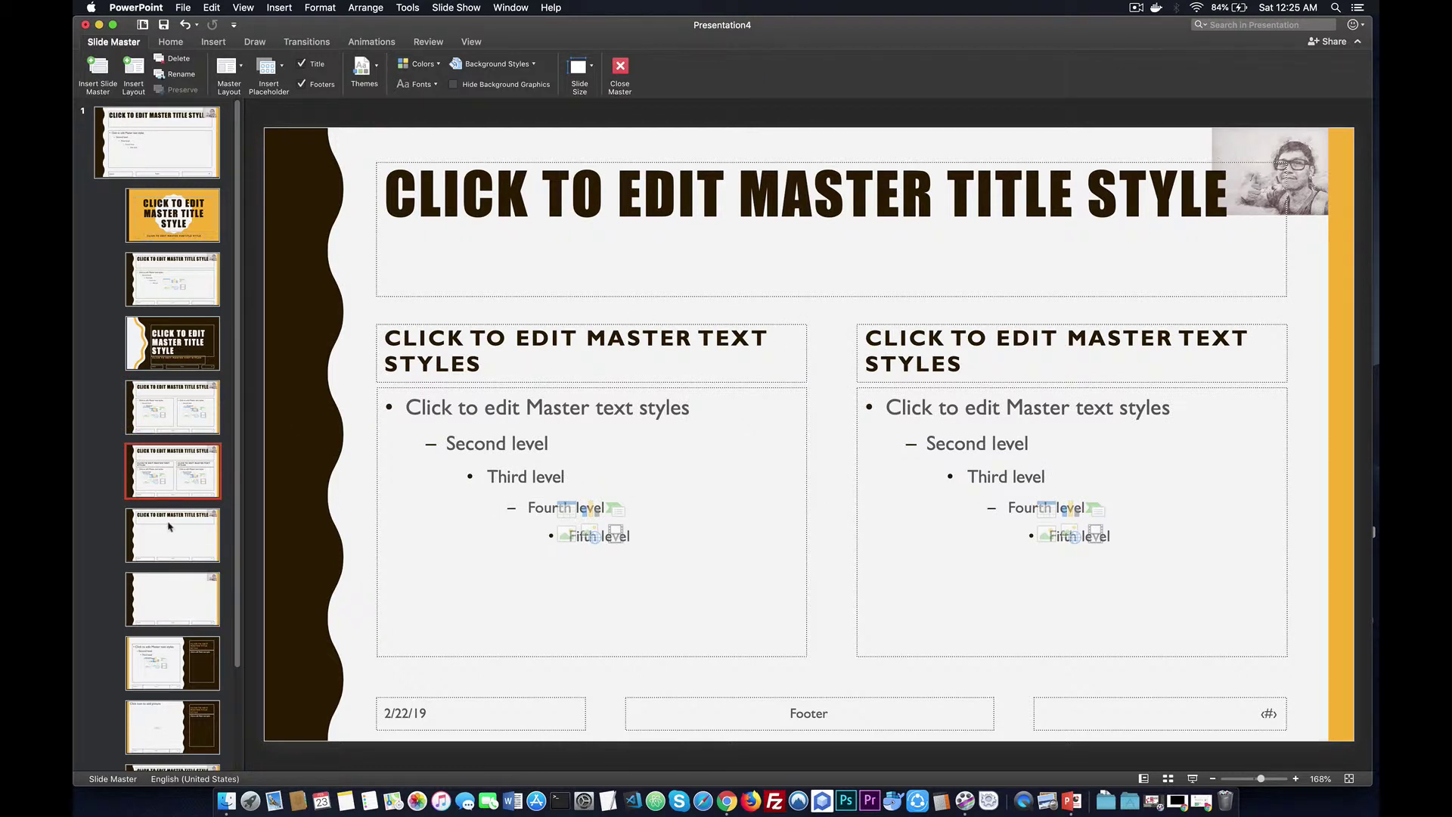
left_click(204, 527)
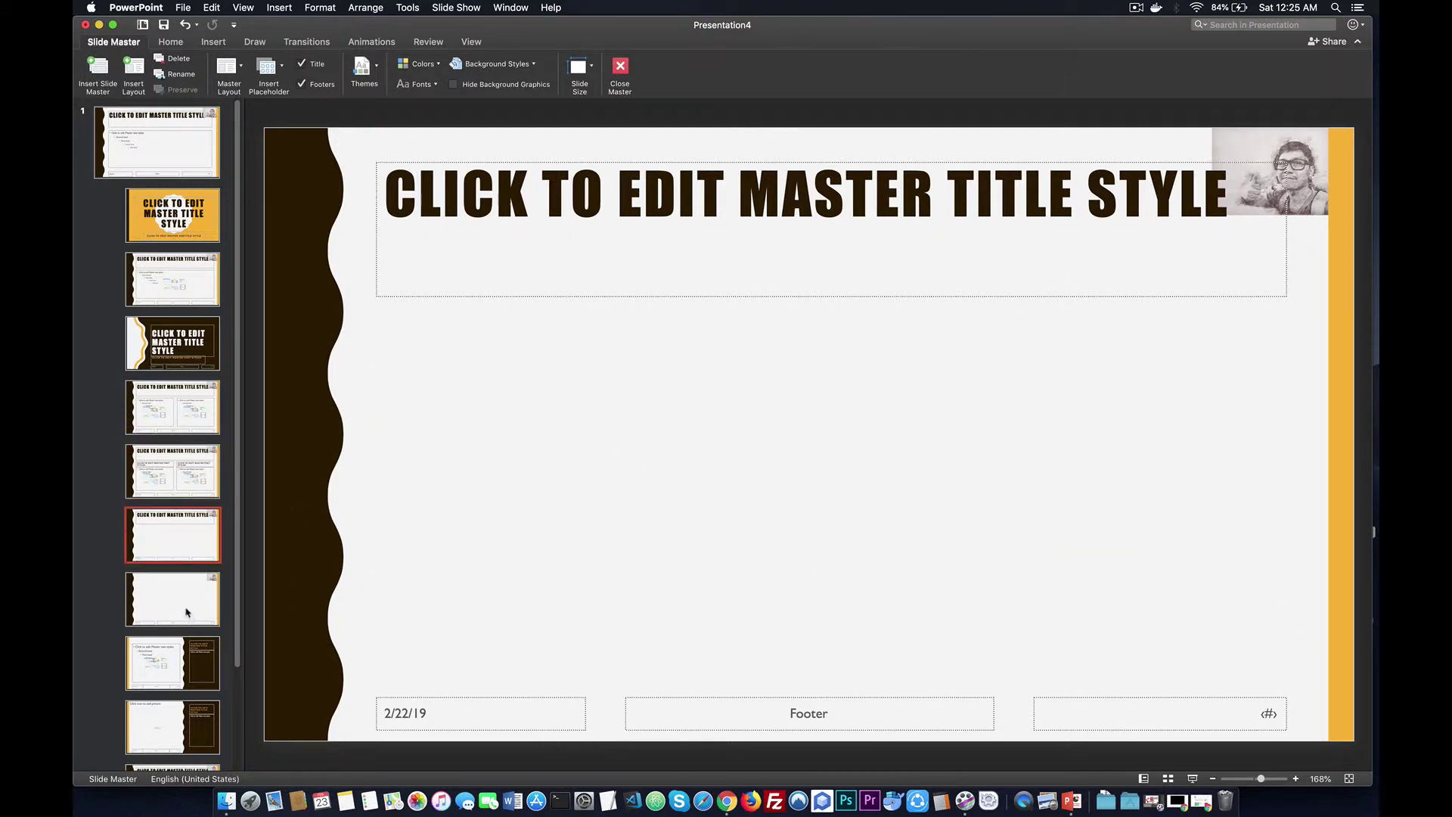
left_click(214, 609)
left_click(171, 658)
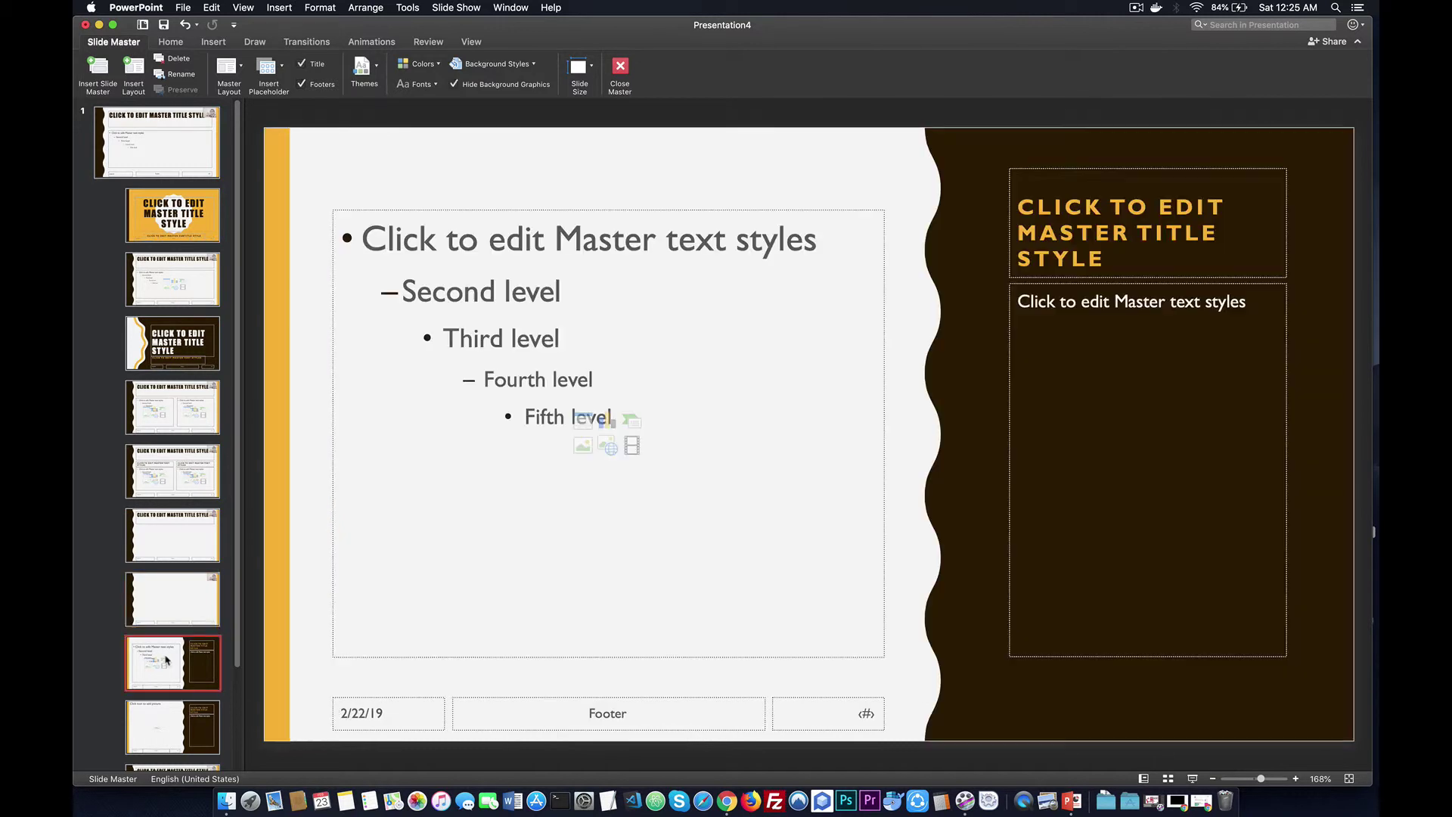
left_click(182, 710)
scroll(182, 707, "down", 1)
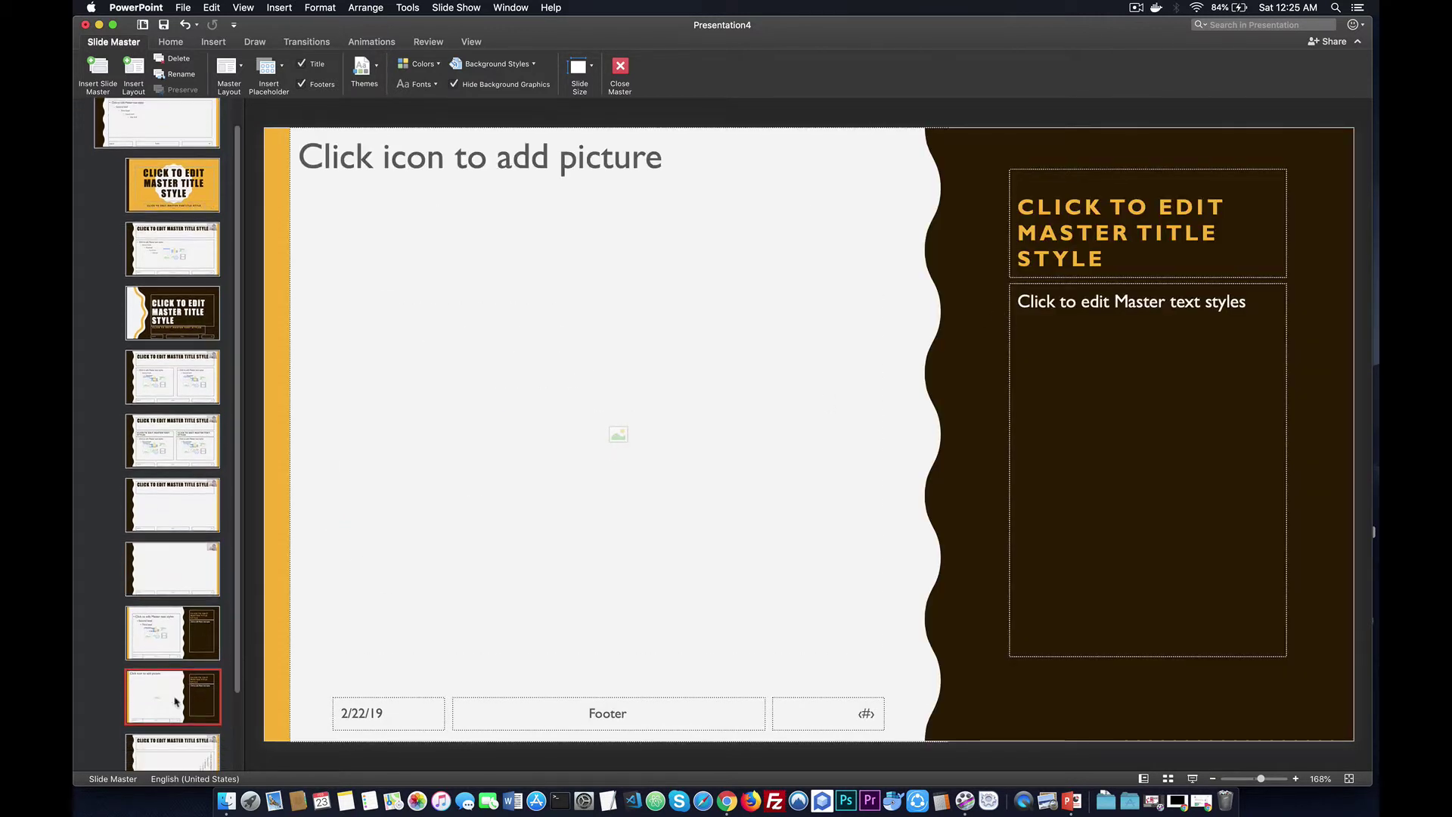
scroll(189, 696, "down", 2)
left_click(190, 684)
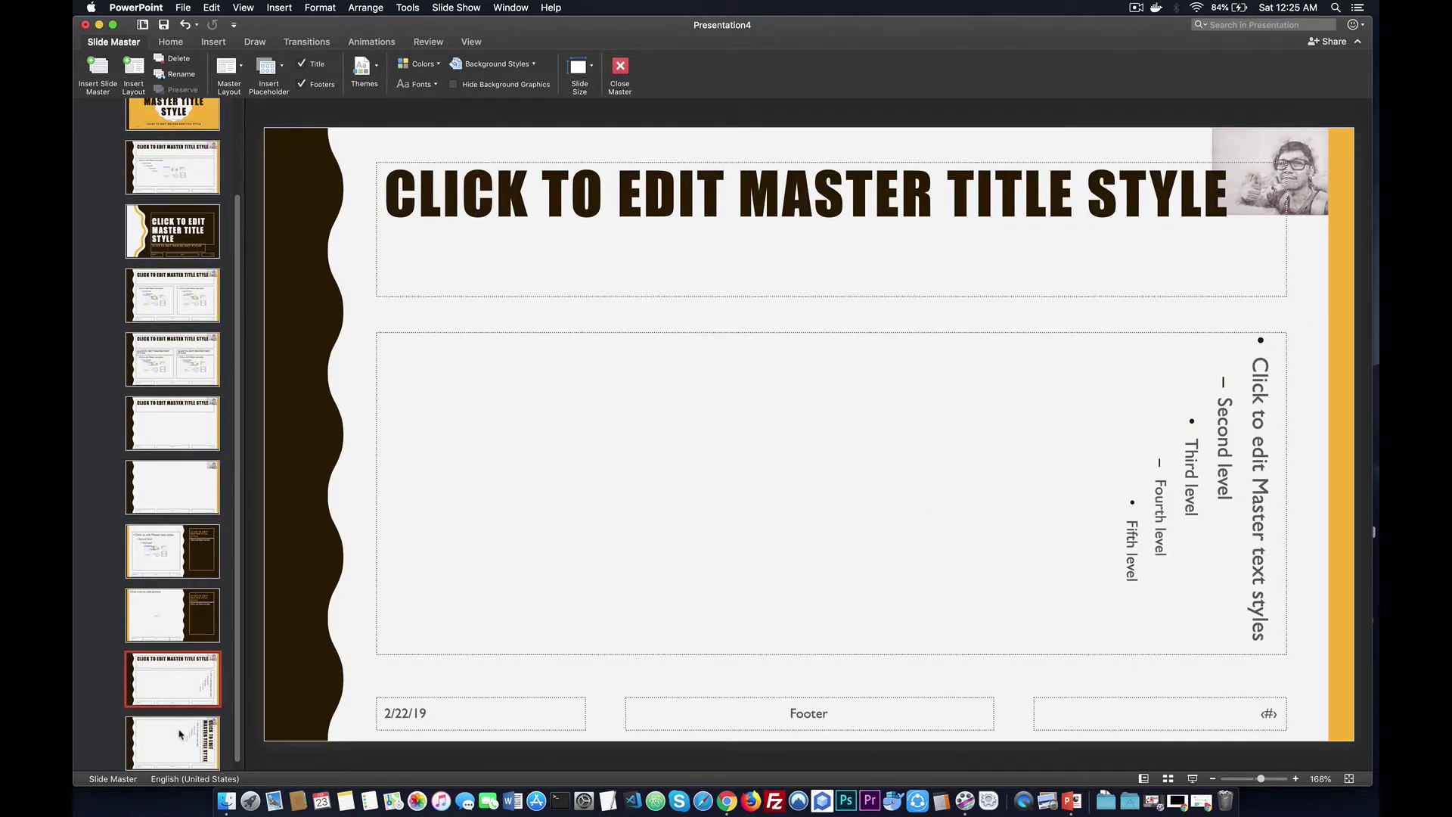
left_click(180, 734)
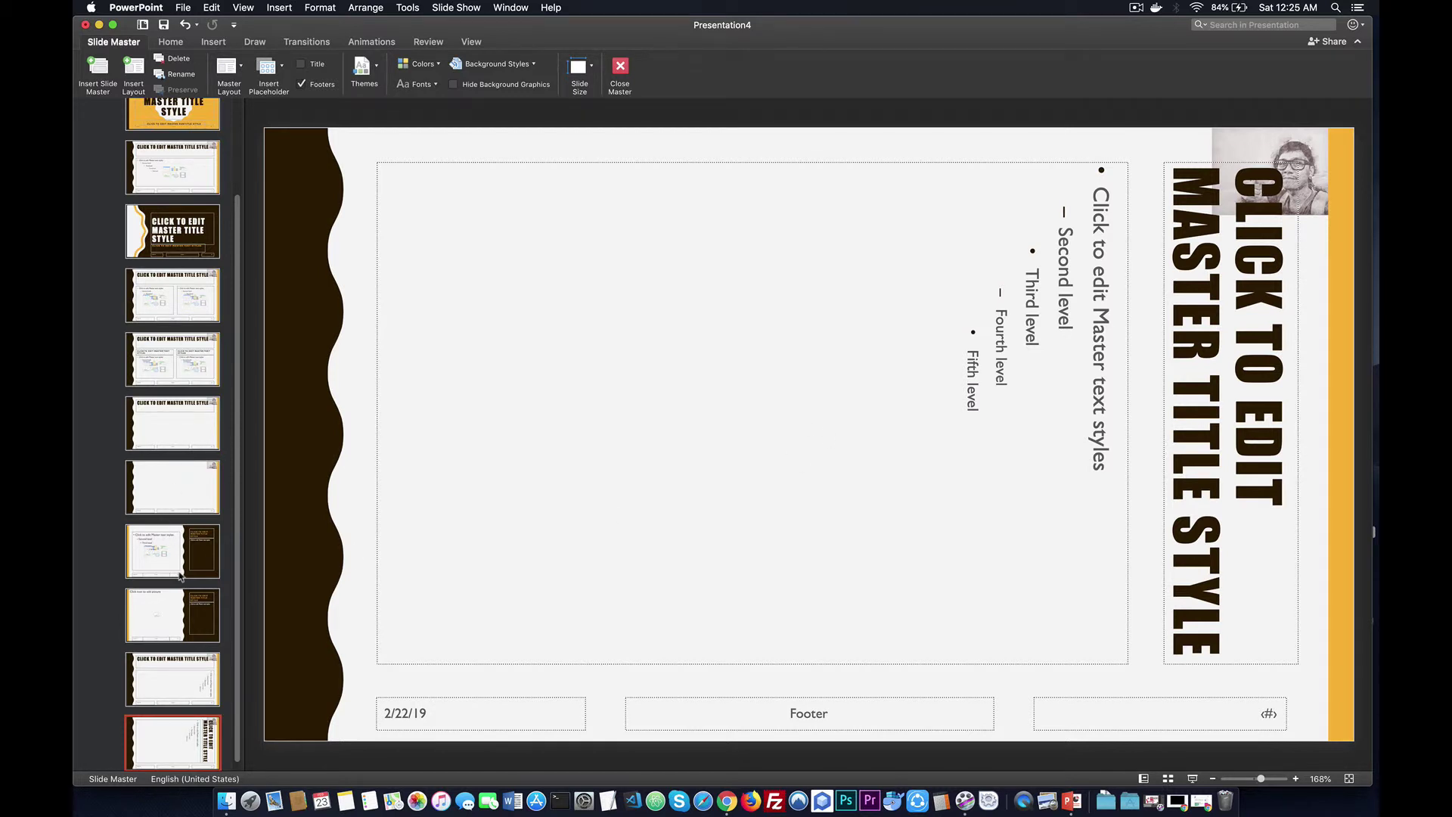
scroll(219, 240, "up", 3)
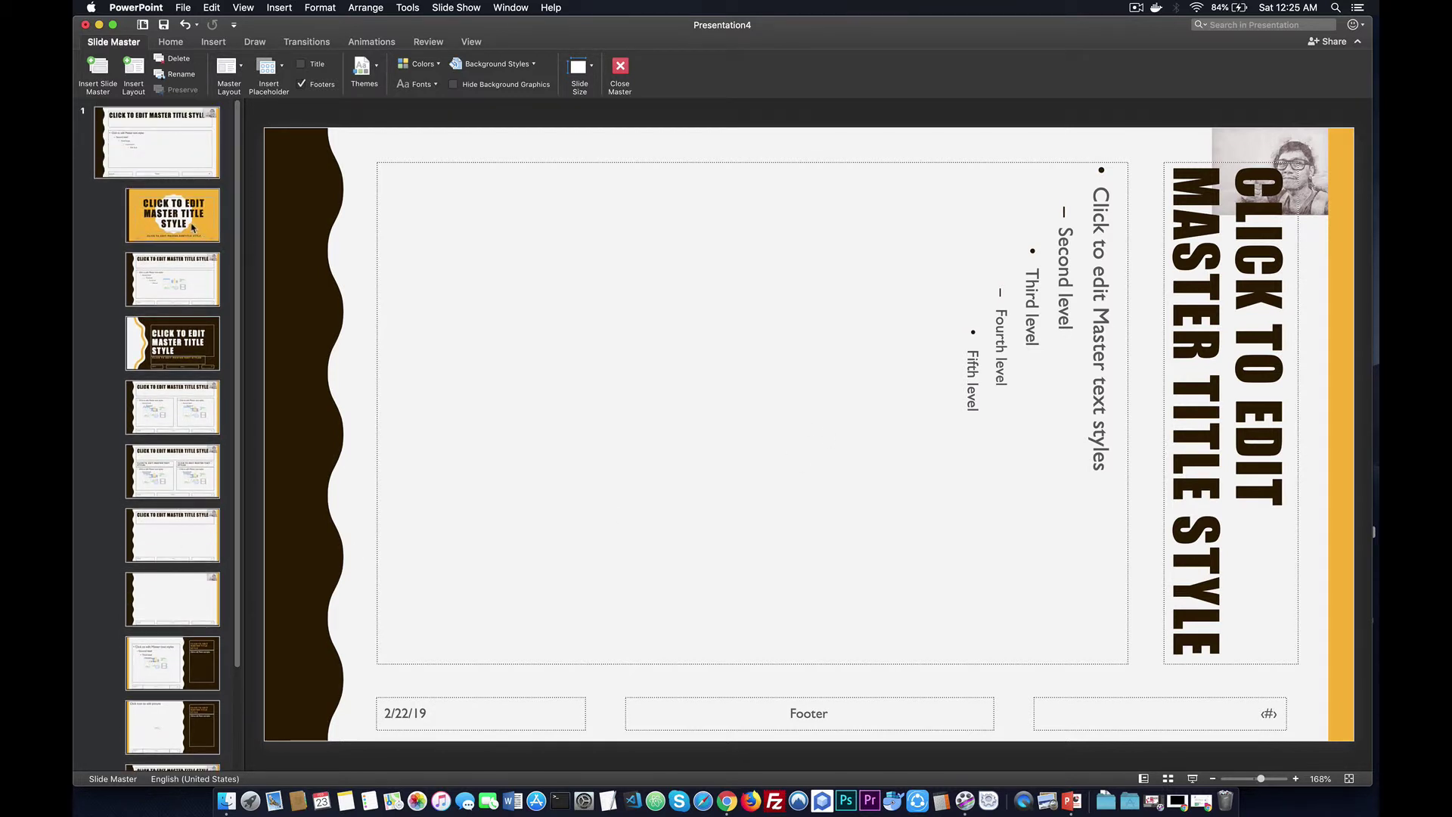
left_click(195, 231)
left_click(178, 356)
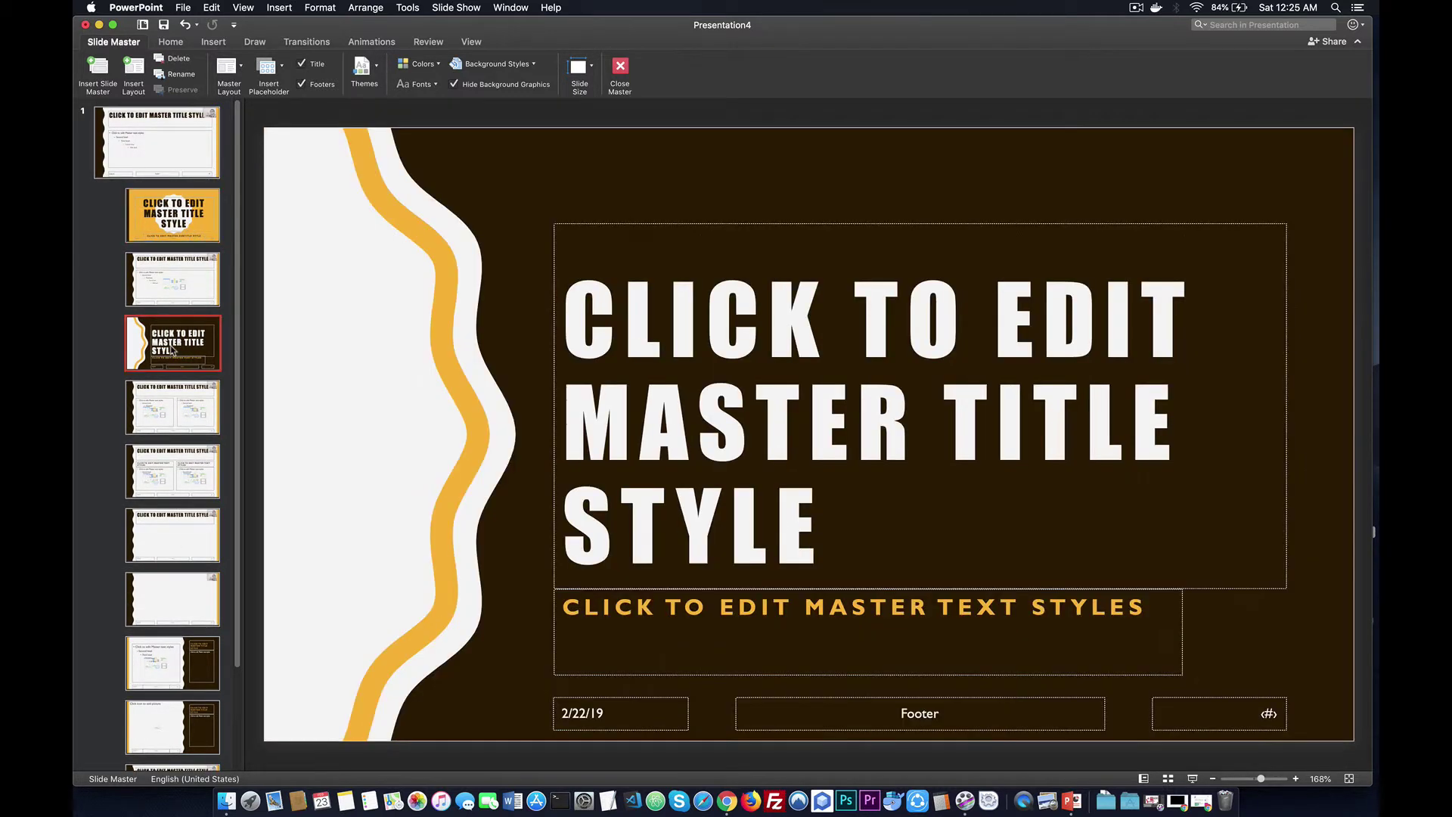
left_click(99, 173)
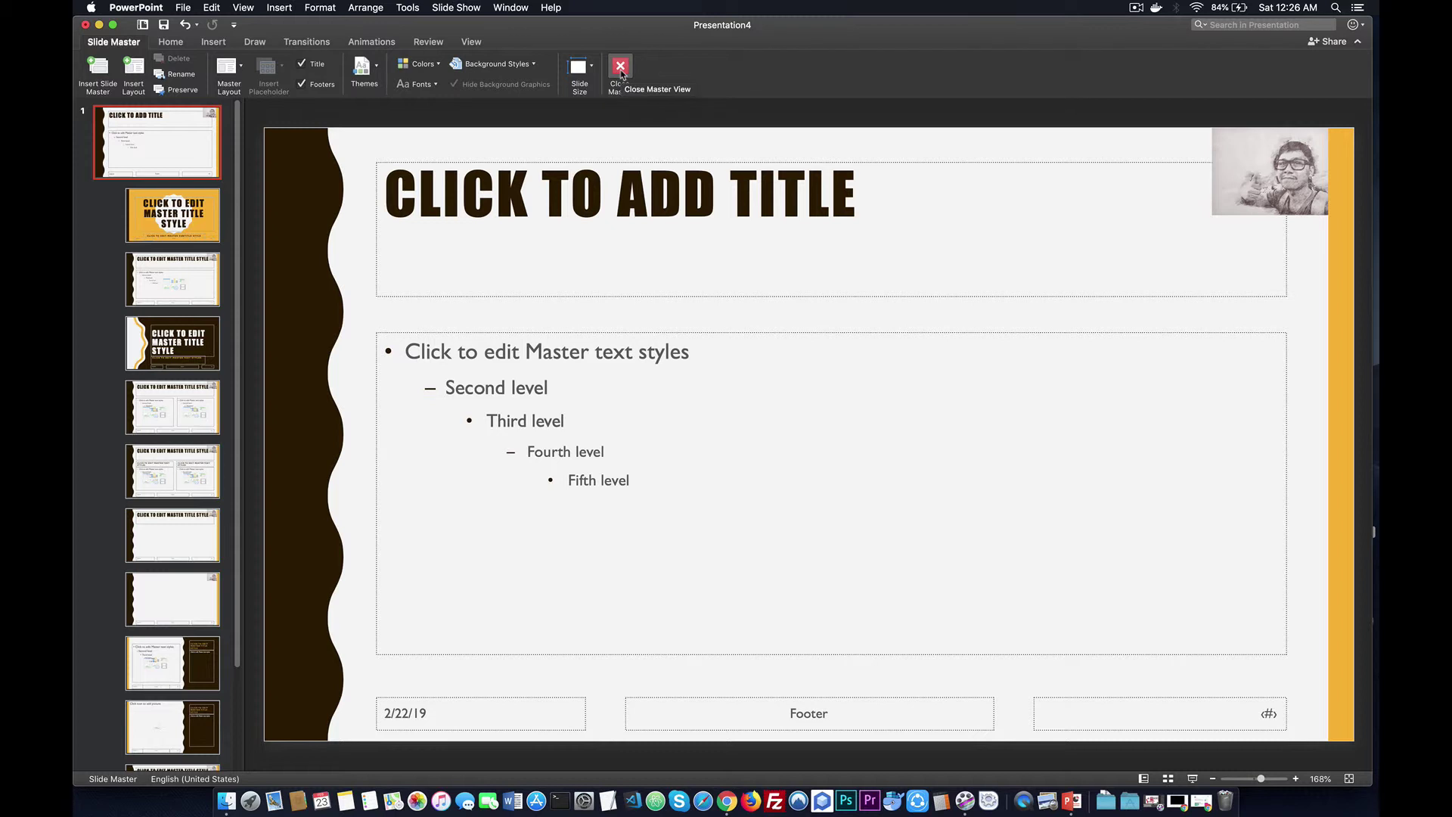
Close Master View, confirm the portrait on slides 2, 4 and 5, and add a sixth slide
left_click(620, 68)
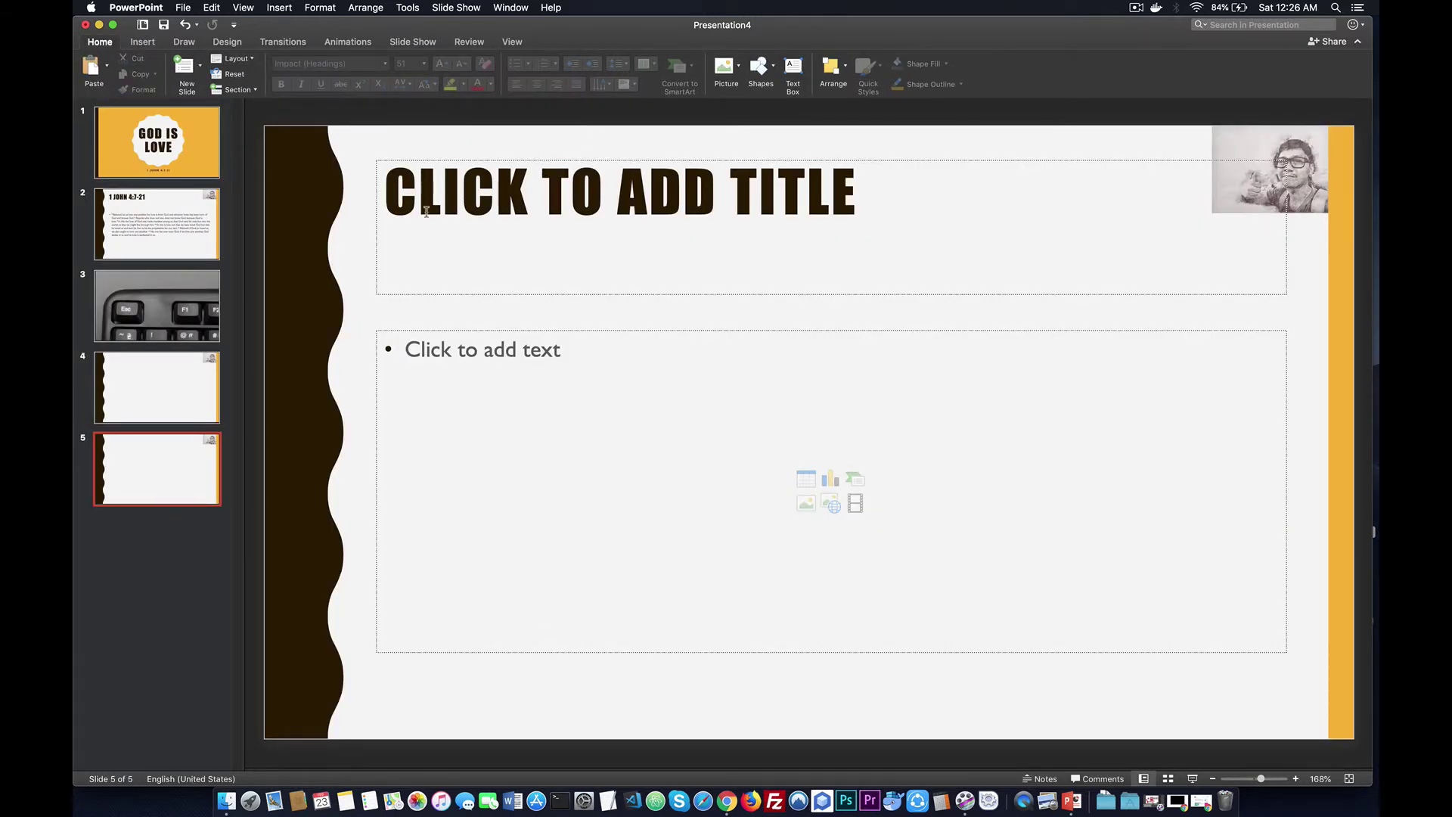
left_click(181, 225)
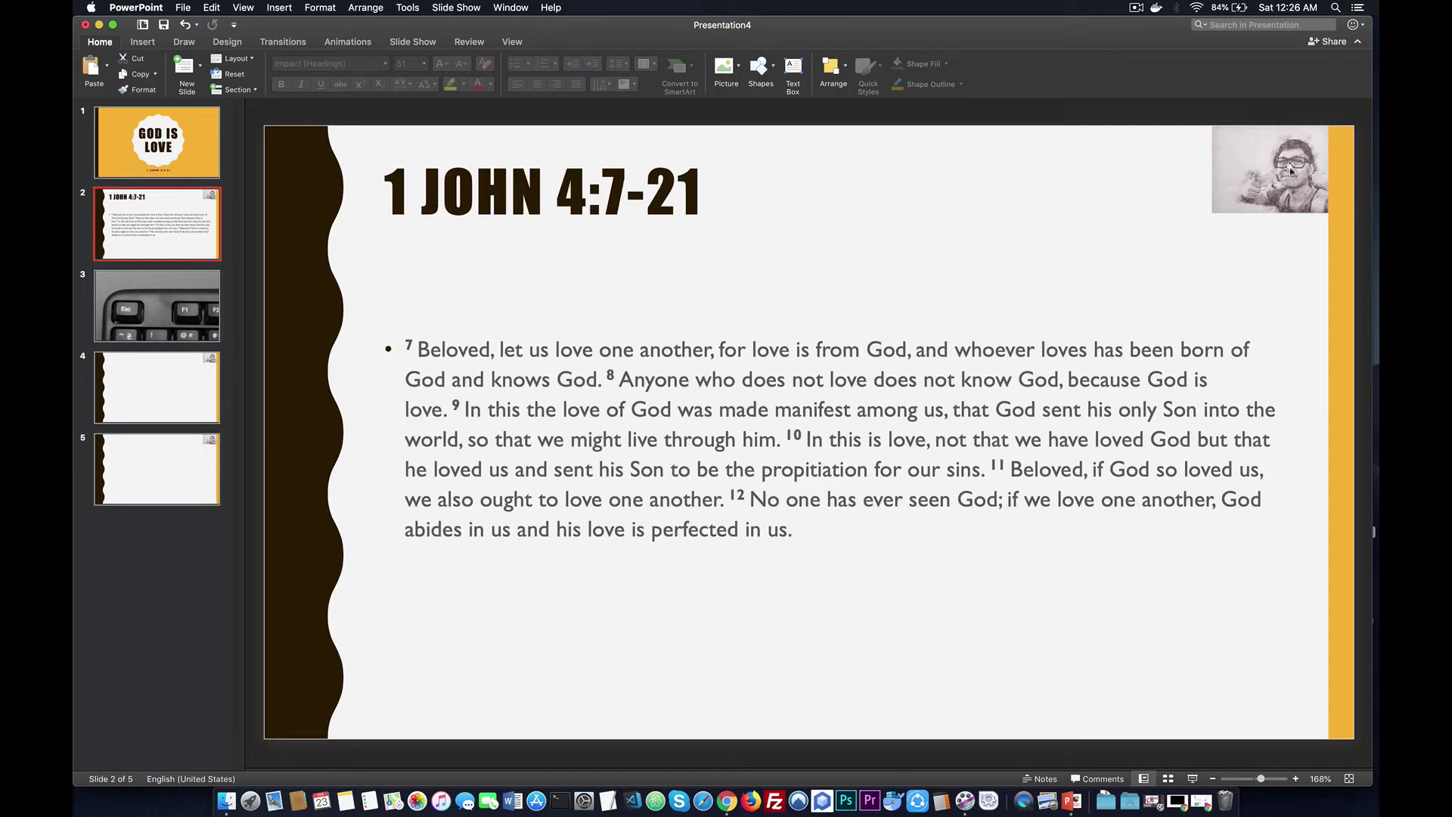
left_click(169, 395)
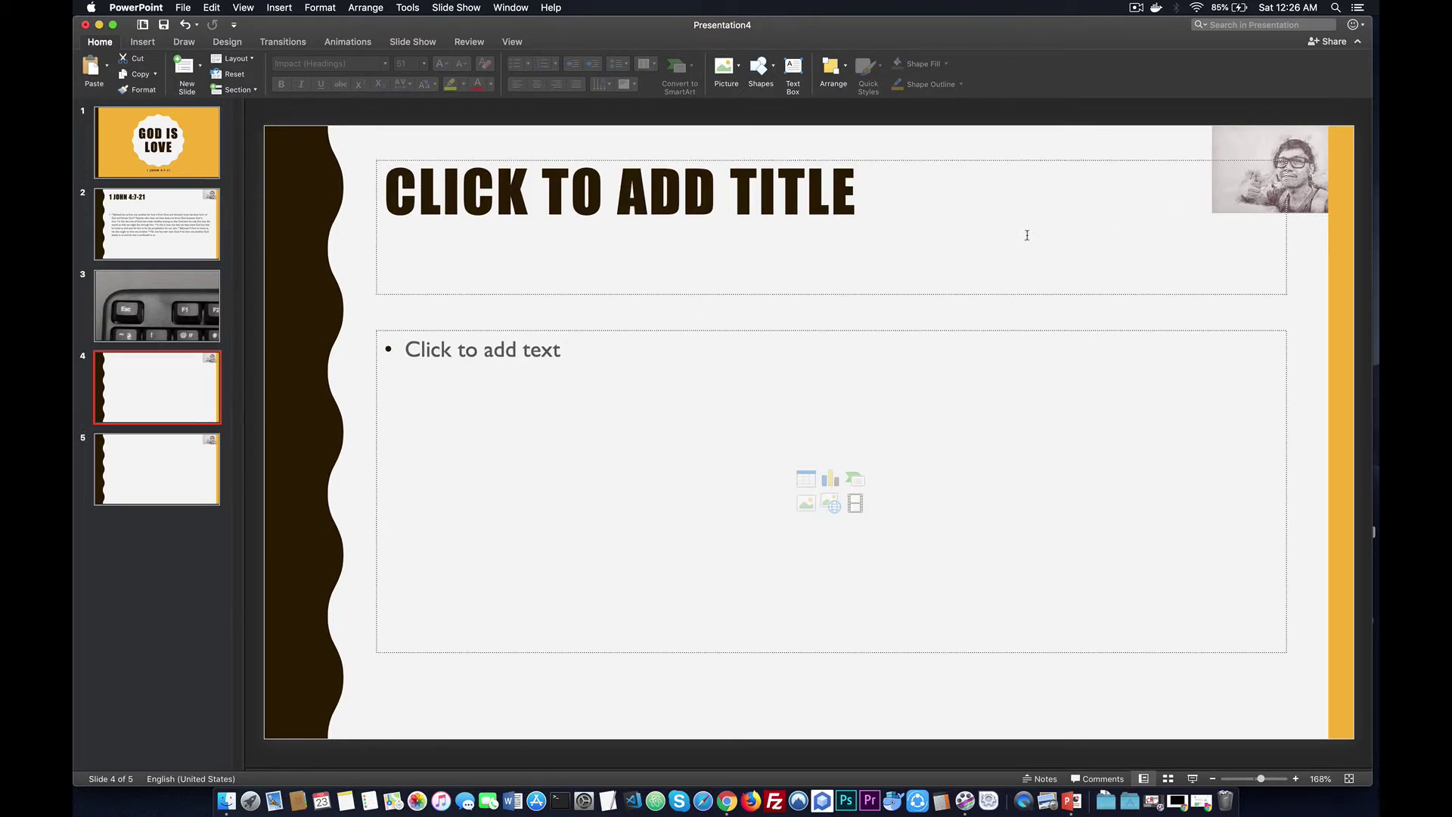
left_click(166, 462)
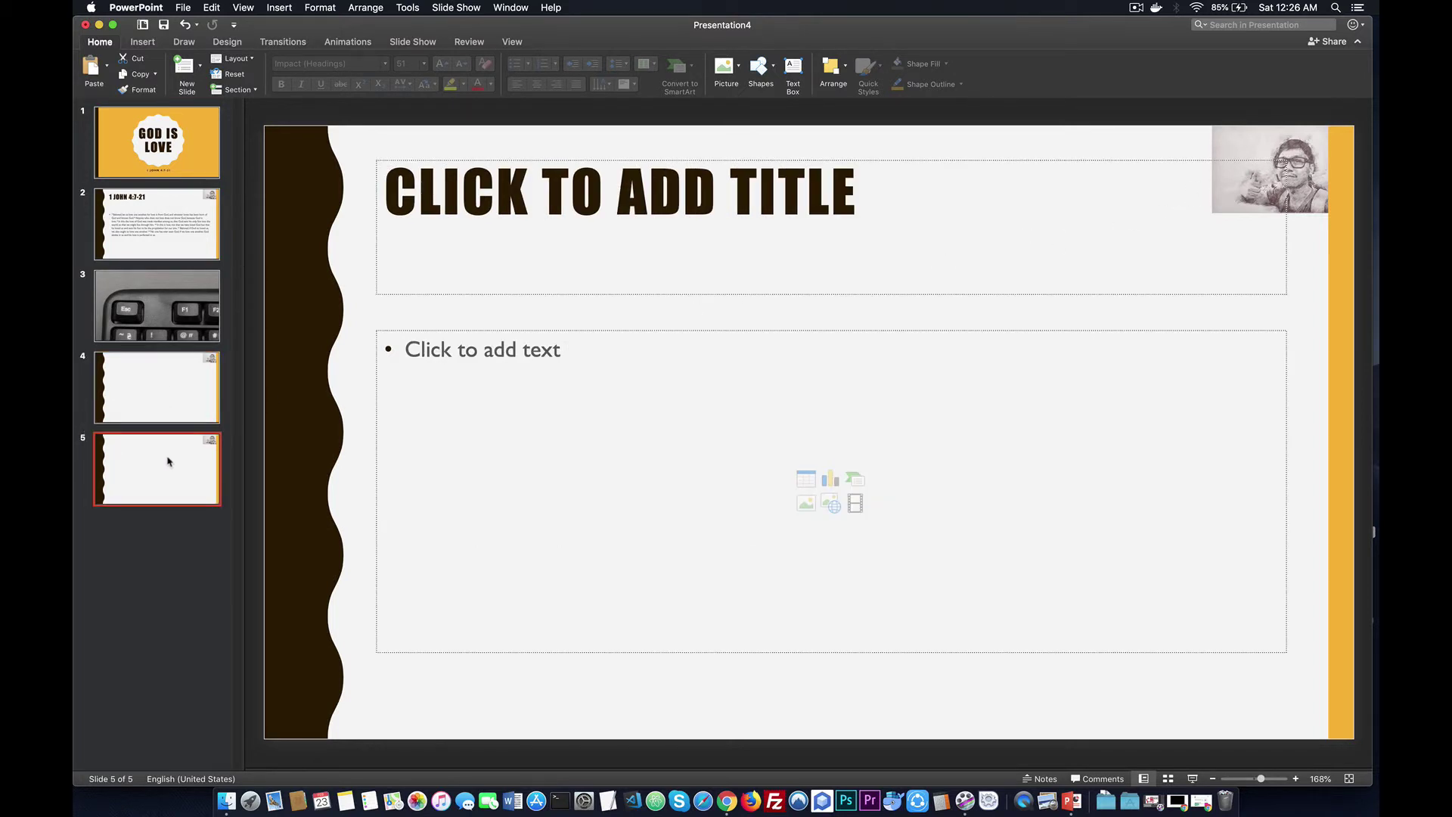
right_click(144, 544)
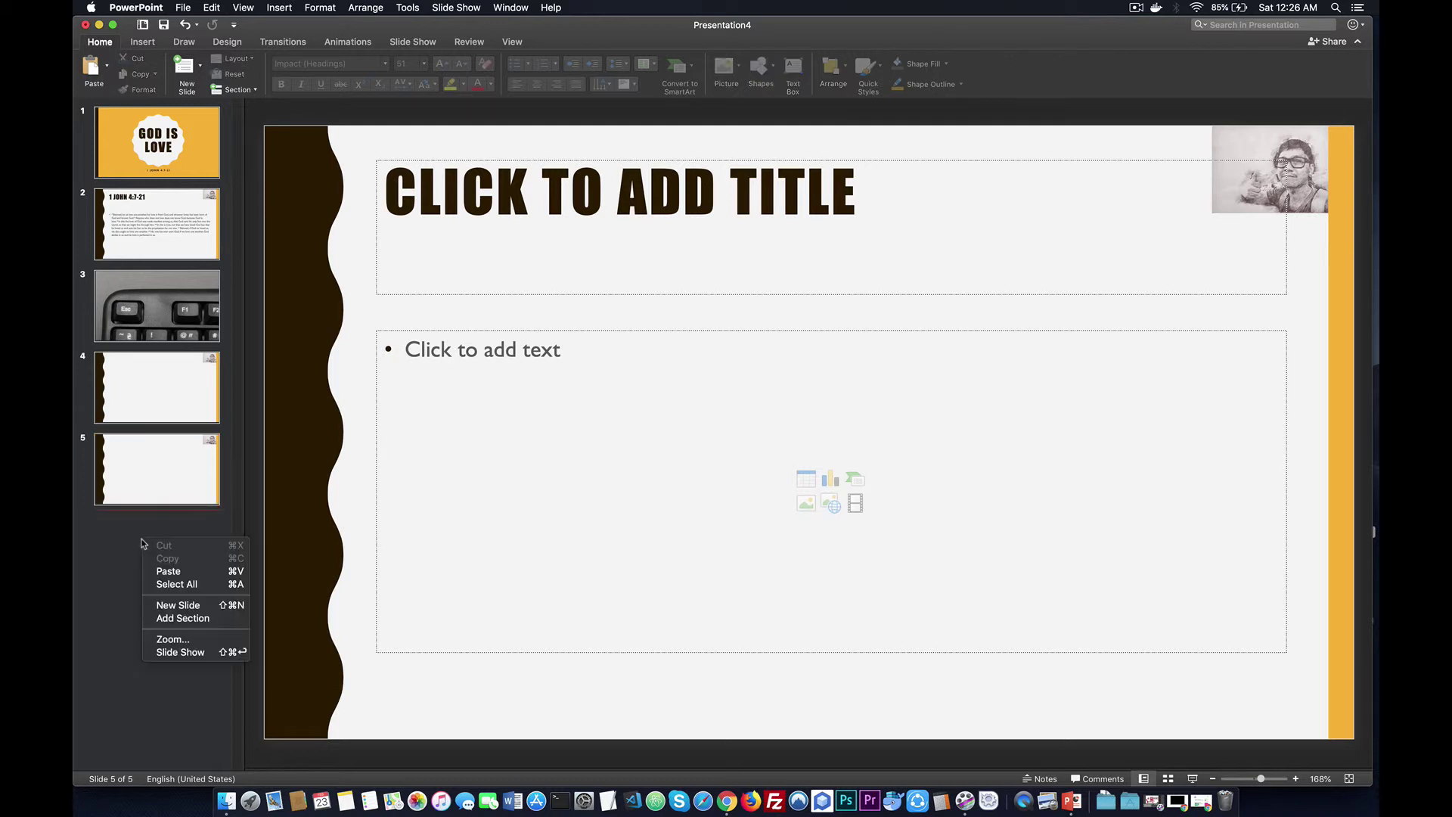
left_click(178, 605)
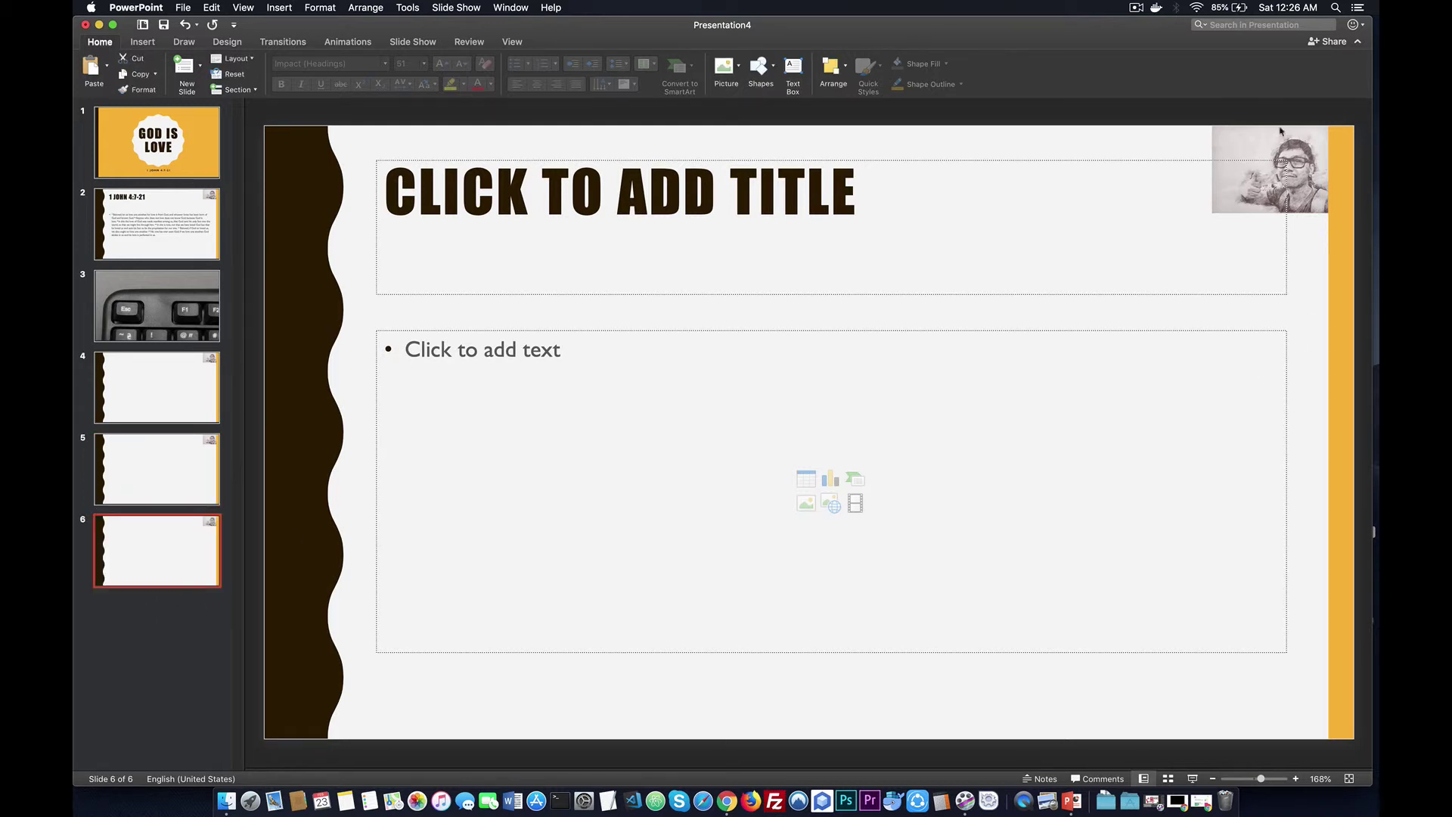